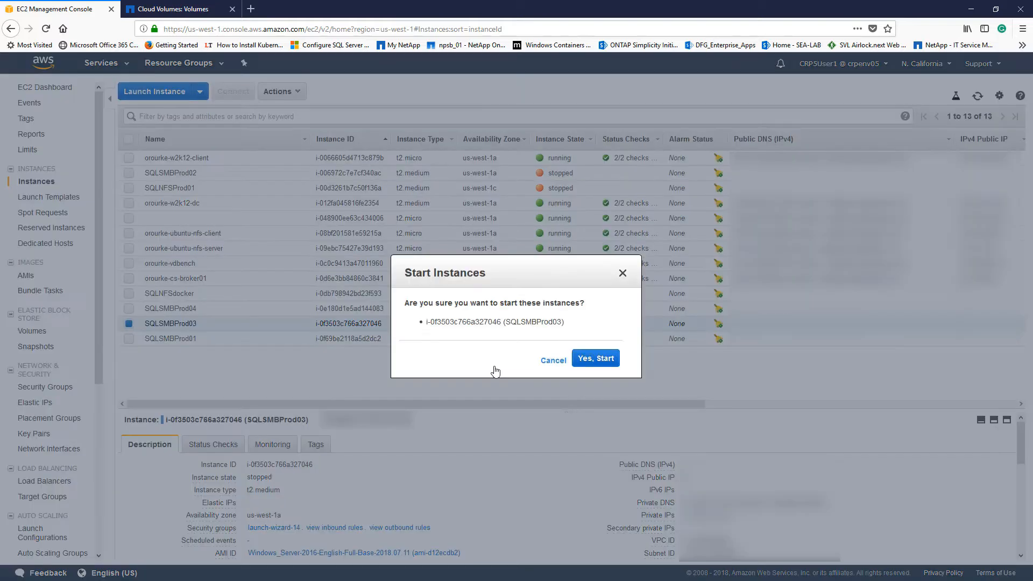
# Step: Start the SQLSMBProd03 instance and connect to it over Remote Desktop as crpdemo5\_SQLAdmin, supplying the account password and accepting the certificate
pyautogui.click(581, 360)
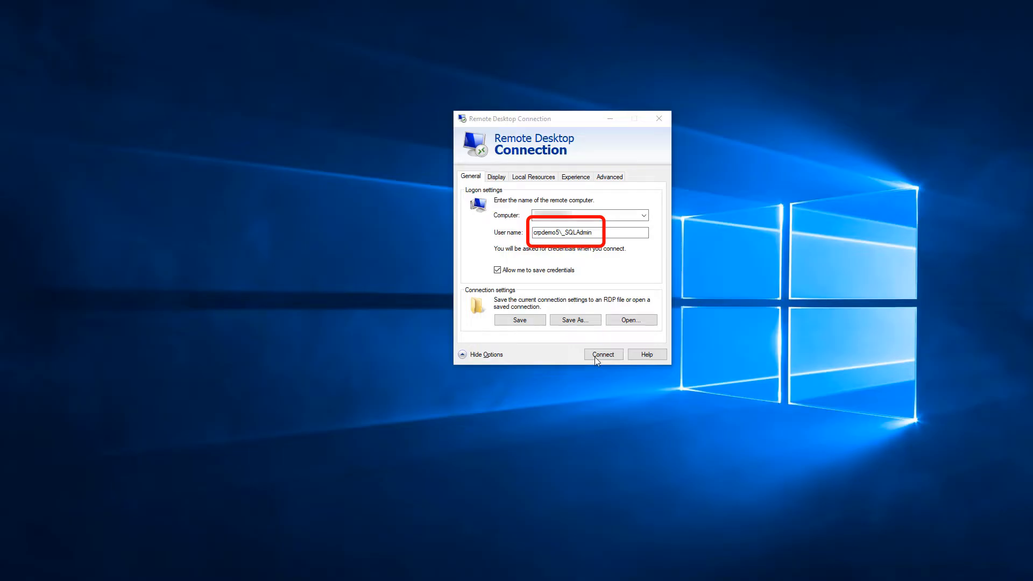
pyautogui.click(594, 355)
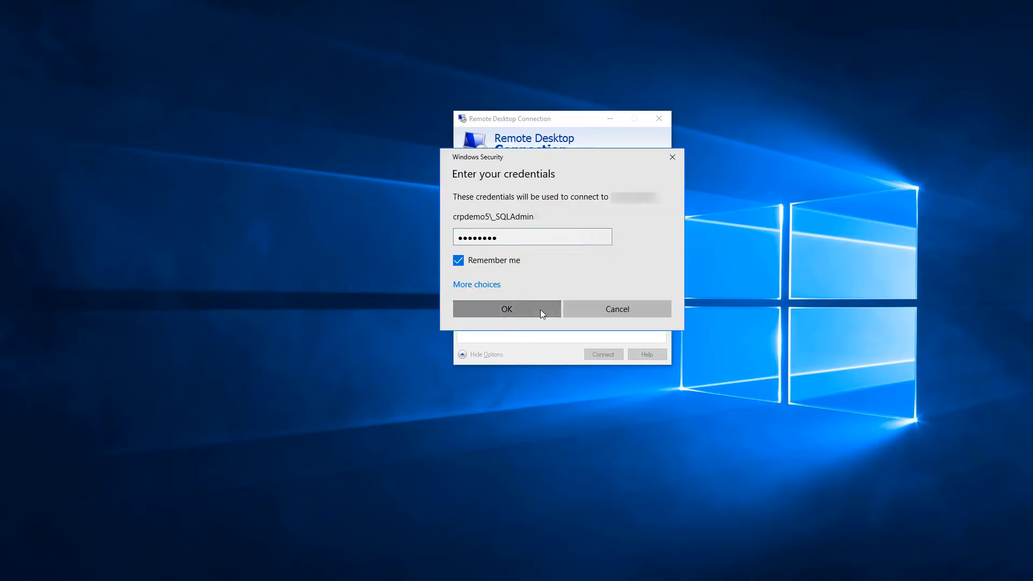
pyautogui.click(541, 309)
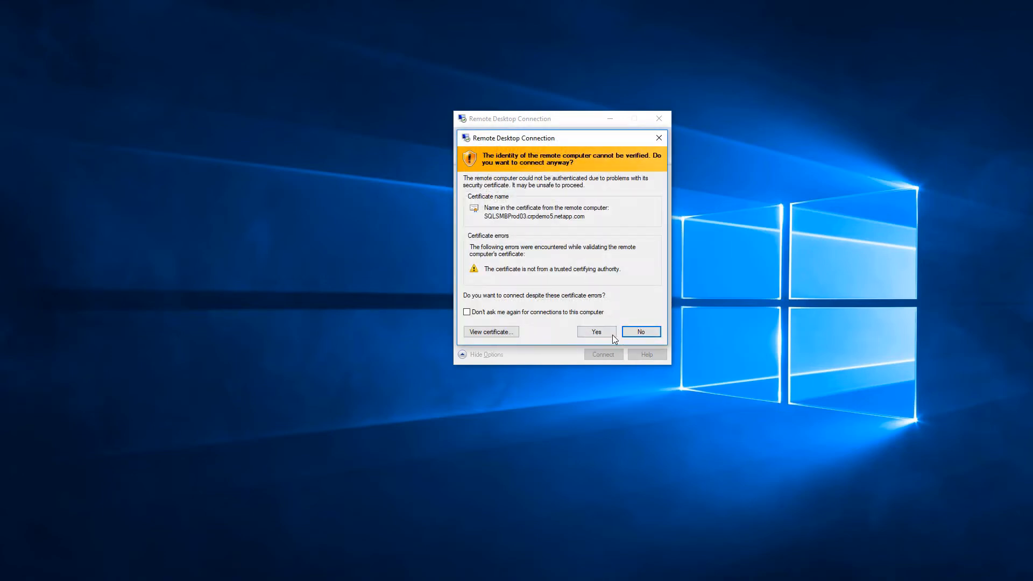
pyautogui.click(613, 334)
# Step: Open Windows PowerShell on the remote server and check the signed-in account with whoami
pyautogui.press('super')
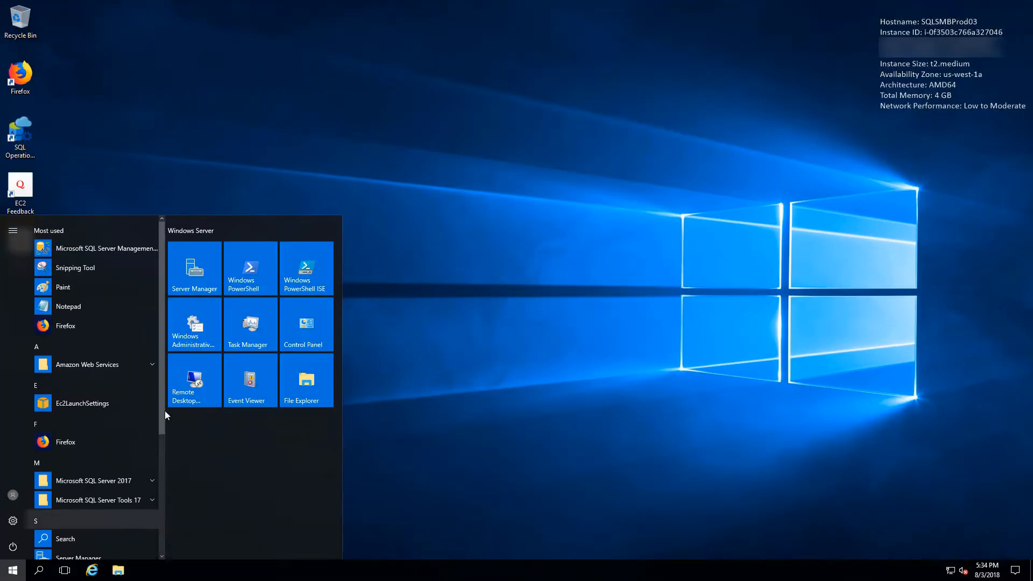
pyautogui.click(238, 268)
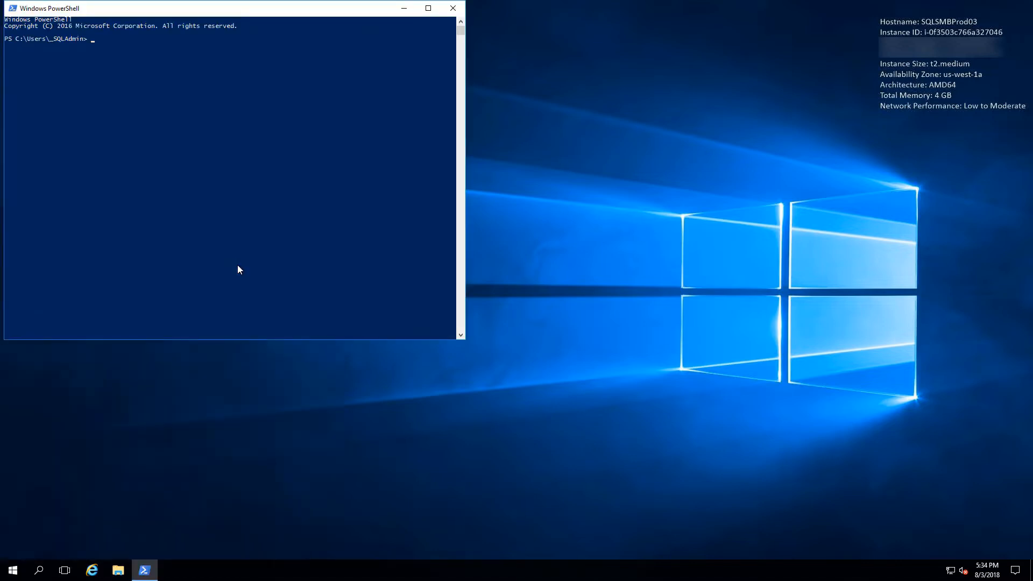
pyautogui.press('Return')
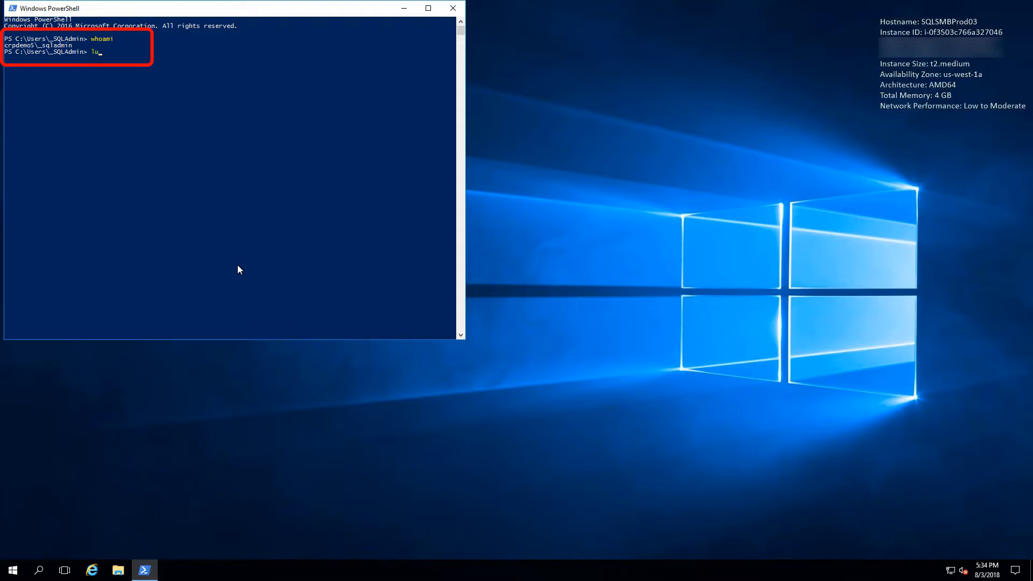
# Step: Launch lusrmgr.msc and examine the members of the local Administrators group without changing them
pyautogui.write('lusrmgr.msc')
pyautogui.press('Return')
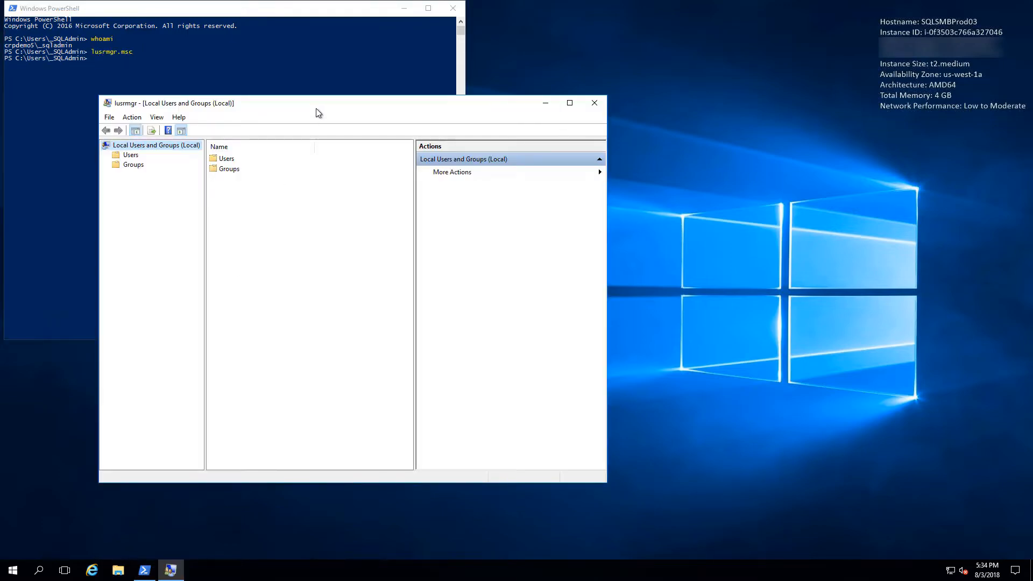
pyautogui.doubleClick(316, 106)
pyautogui.click(34, 67)
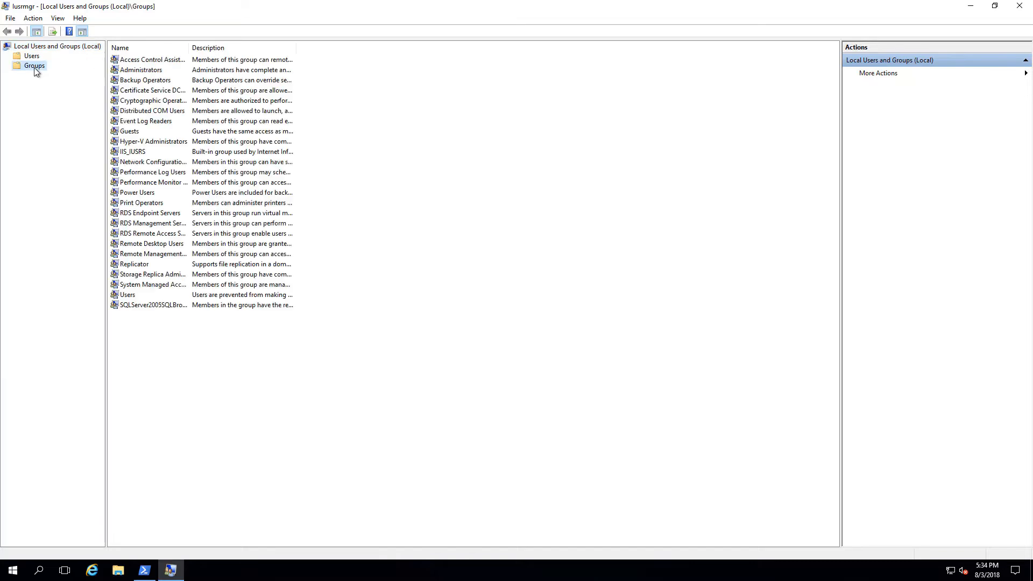
pyautogui.click(134, 71)
pyautogui.click(134, 71)
pyautogui.doubleClick(185, 71)
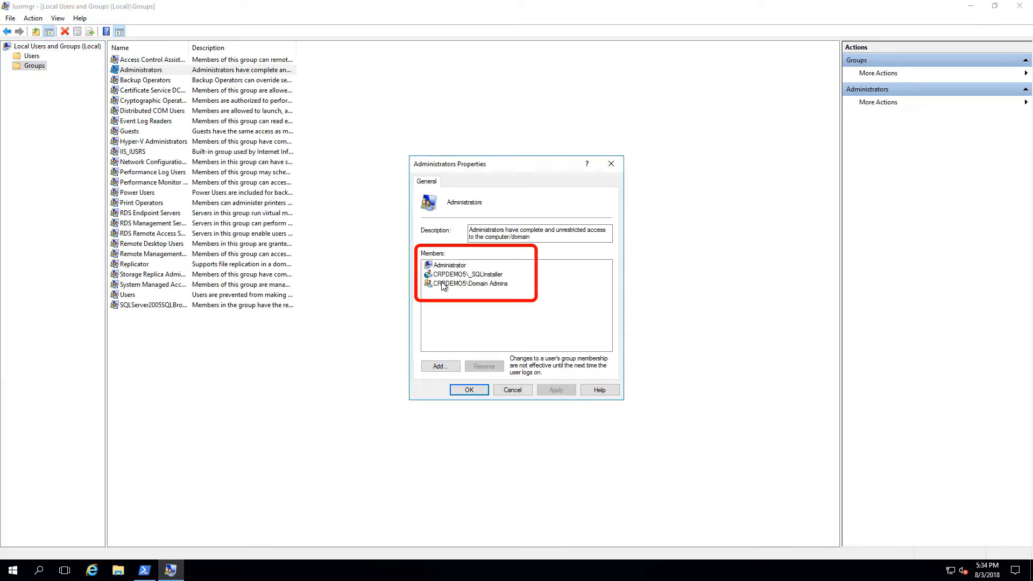
pyautogui.click(511, 391)
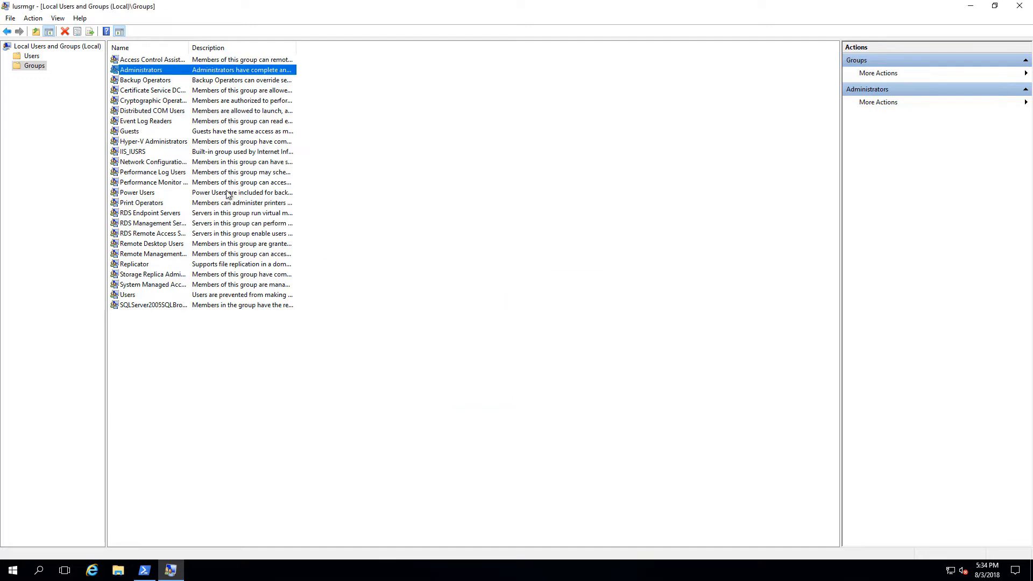
# Step: Close Local Users and Groups and end the PowerShell session with exit
pyautogui.click(1019, 8)
pyautogui.click(266, 206)
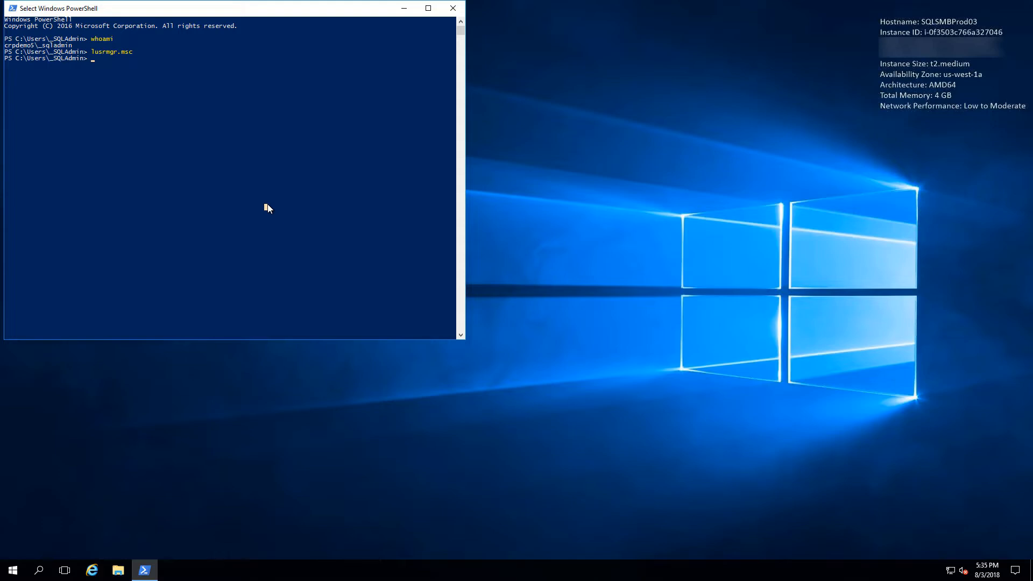
pyautogui.write('exit')
pyautogui.press('Return')
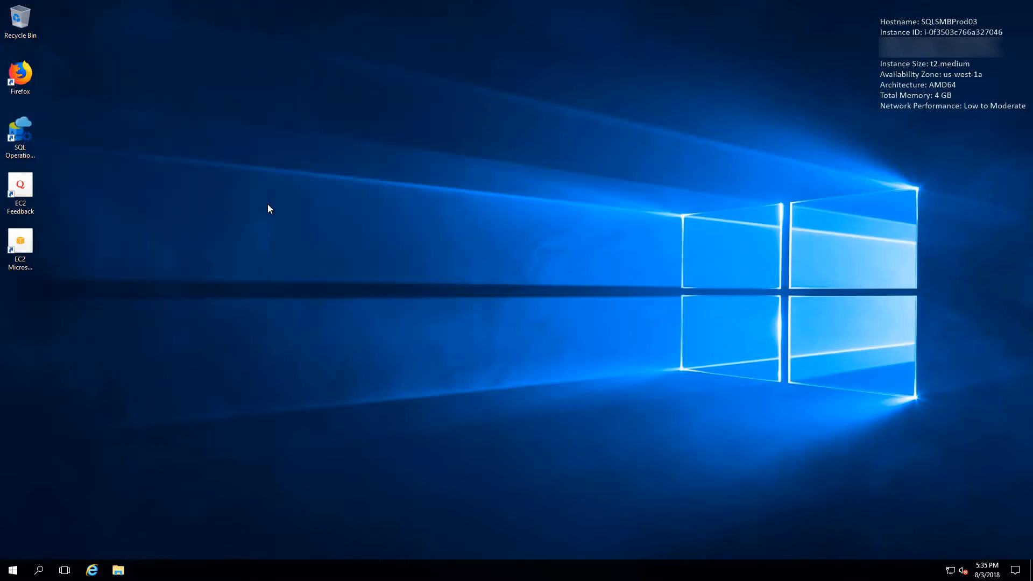
# Step: Check the logon account of the SQL Server (MSSQLSERVER) service in SQL Server Configuration Manager, then close the manager
pyautogui.click(13, 572)
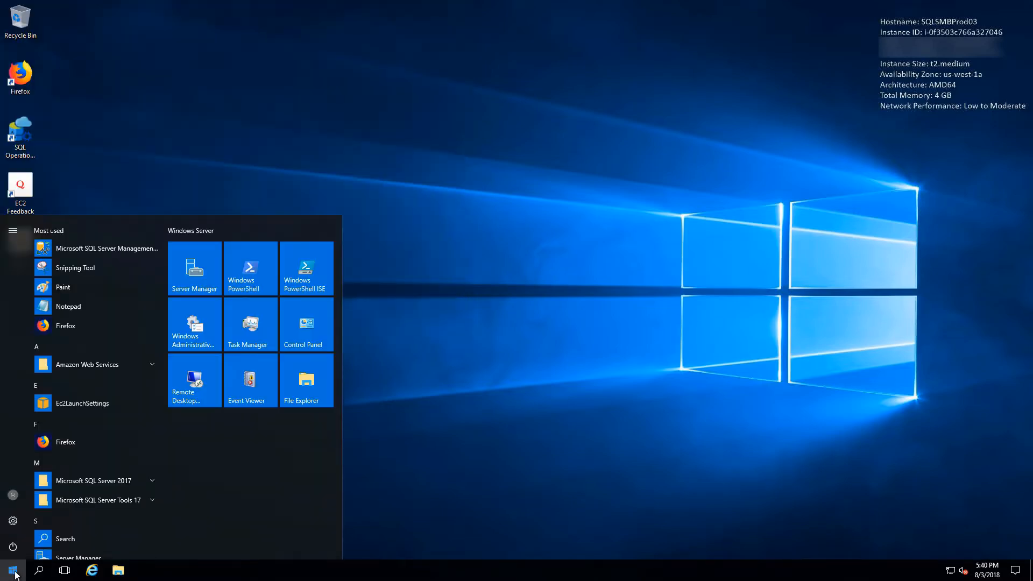
pyautogui.click(144, 482)
pyautogui.click(115, 540)
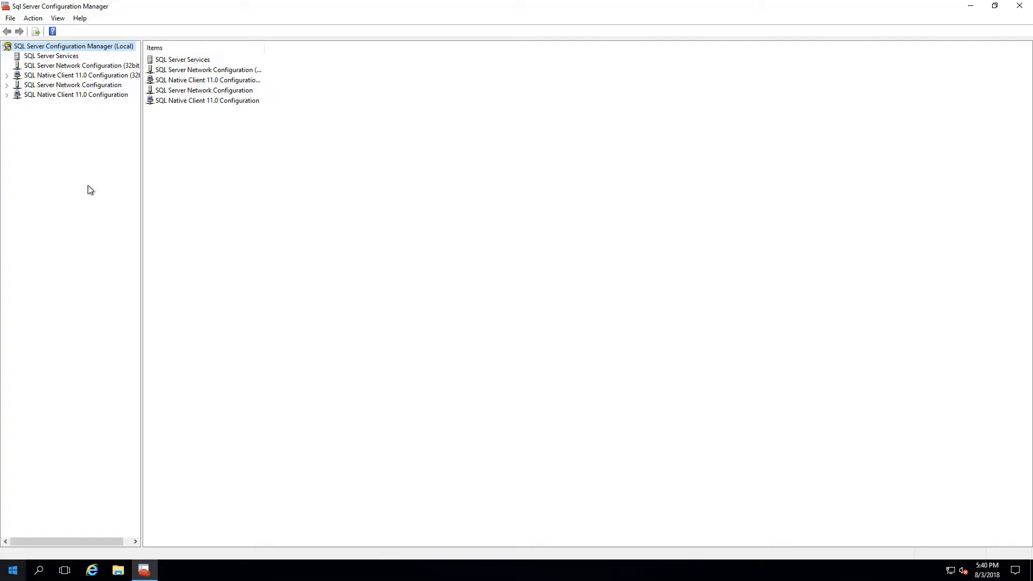
pyautogui.click(65, 56)
pyautogui.doubleClick(166, 60)
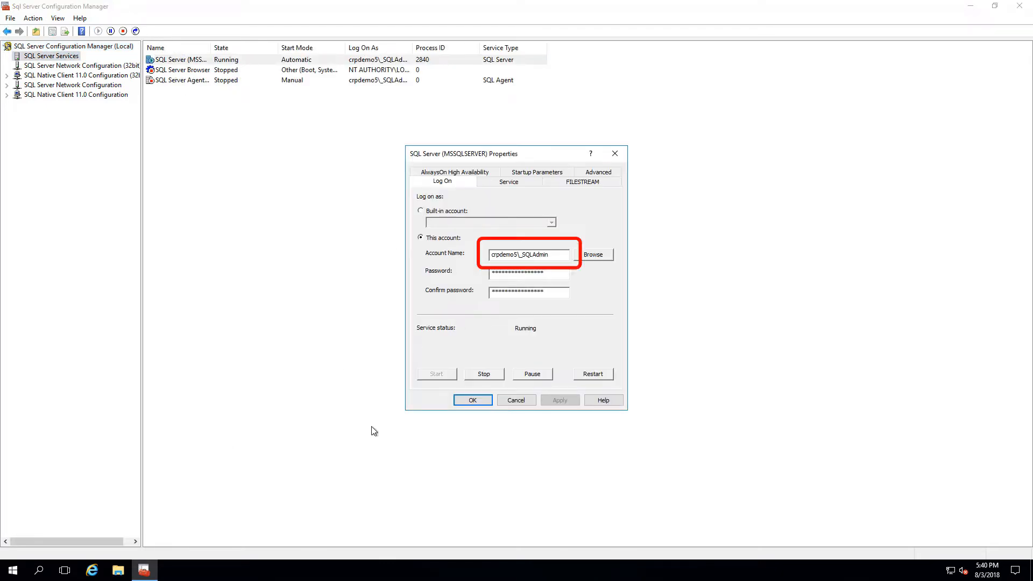
pyautogui.click(473, 400)
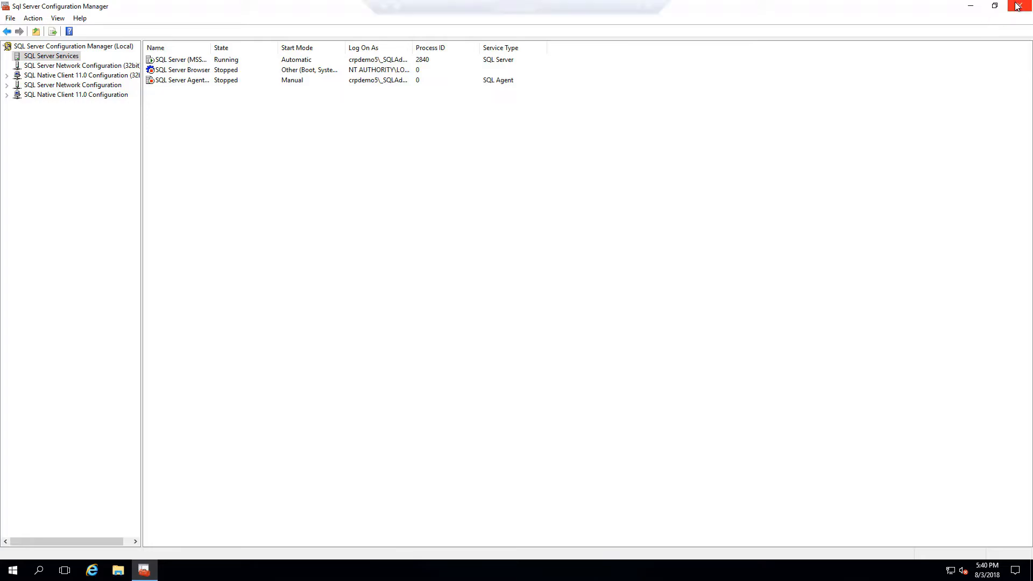
pyautogui.click(1017, 6)
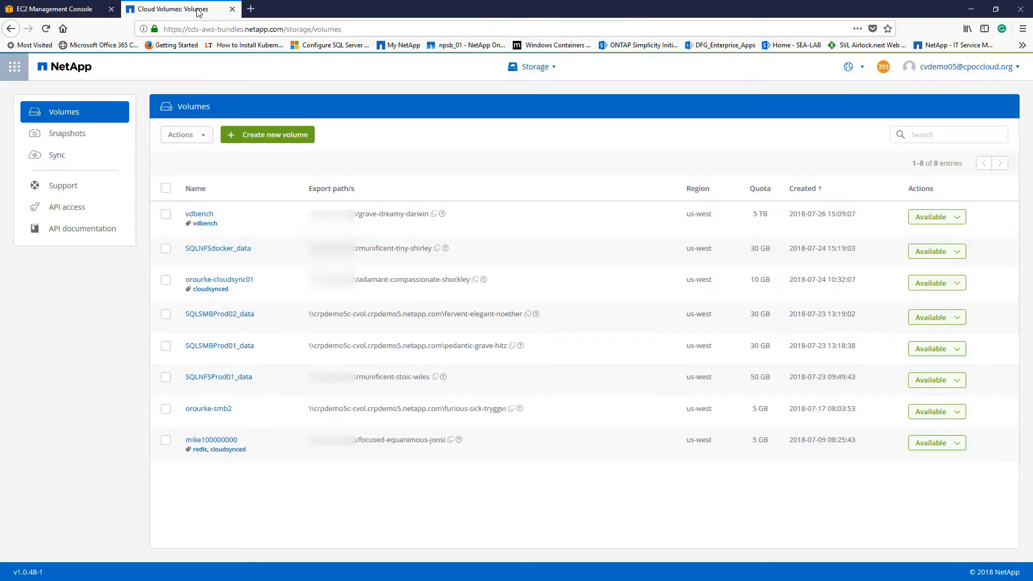
# Step: In the NetApp Cloud Volumes web console, start a new volume named SQLSMBProd03_data in the us-west region
pyautogui.click(301, 143)
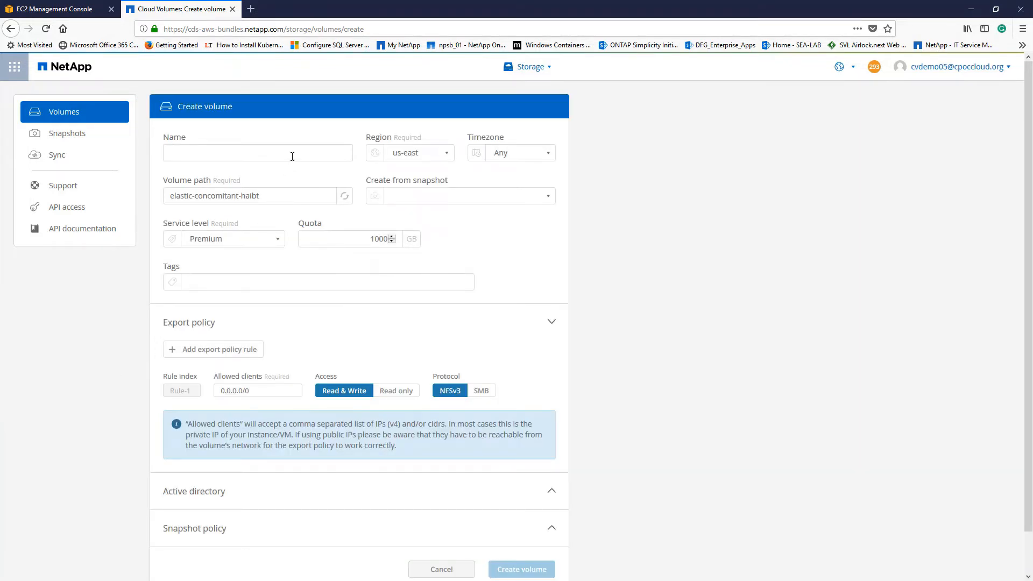
pyautogui.click(295, 154)
pyautogui.write('SQL')
pyautogui.click(329, 167)
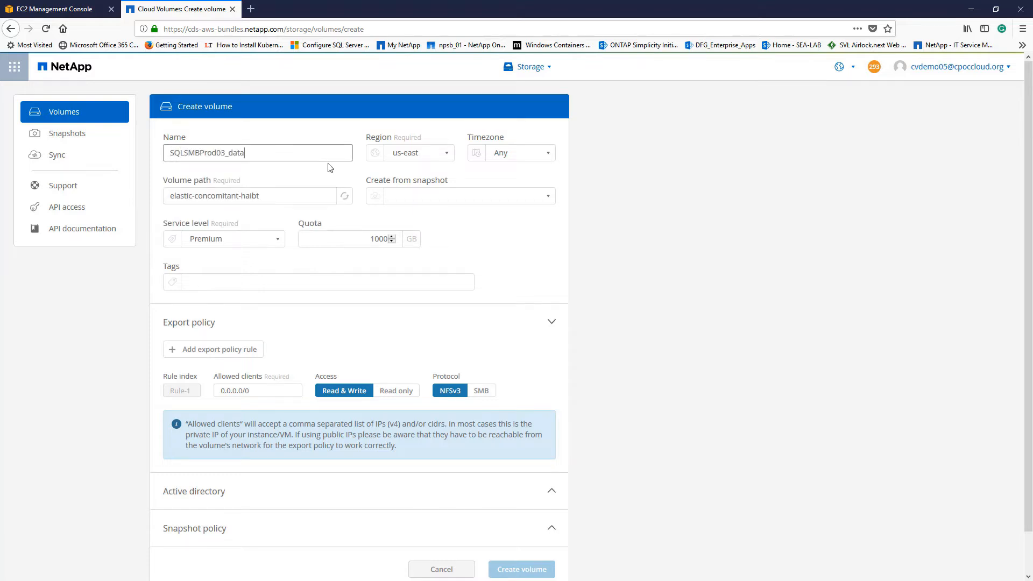
pyautogui.click(451, 157)
pyautogui.click(434, 177)
# Step: Set the volume's quota to 30 GB and its export protocol to SMB, and create the volume
pyautogui.doubleClick(387, 239)
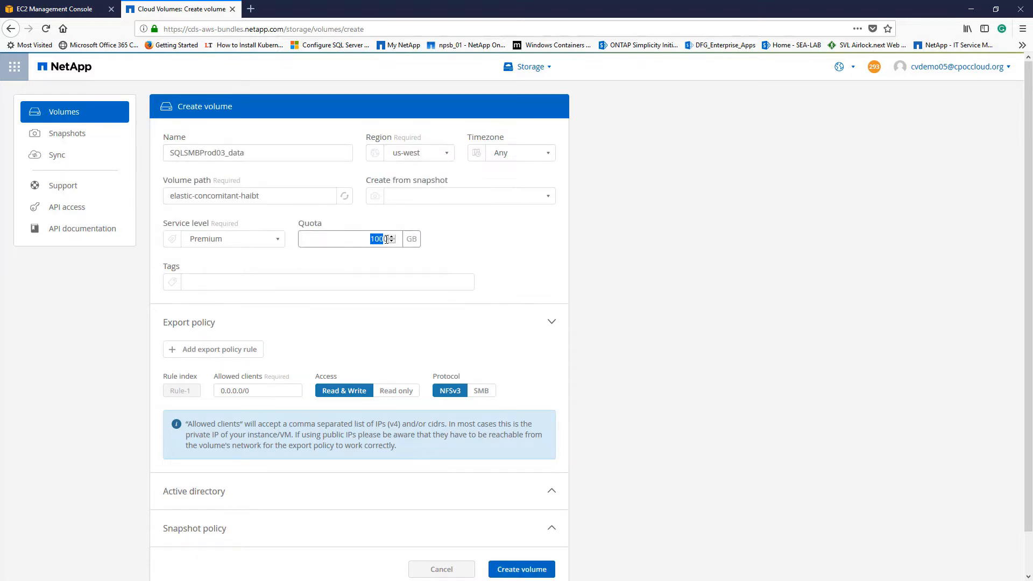
pyautogui.write('30')
pyautogui.click(480, 391)
pyautogui.scroll(-1, 571, 275)
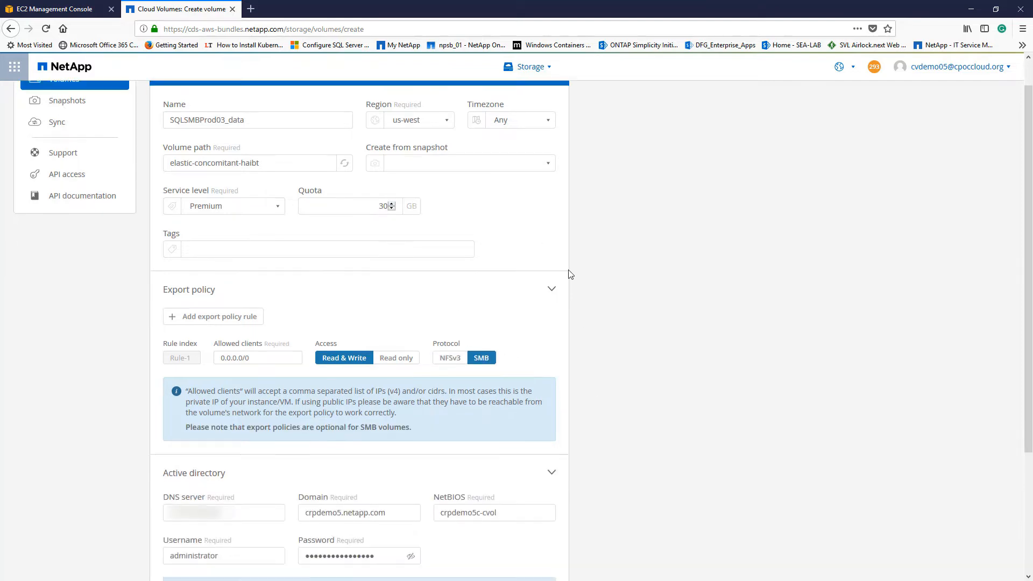
pyautogui.scroll(-5, 570, 274)
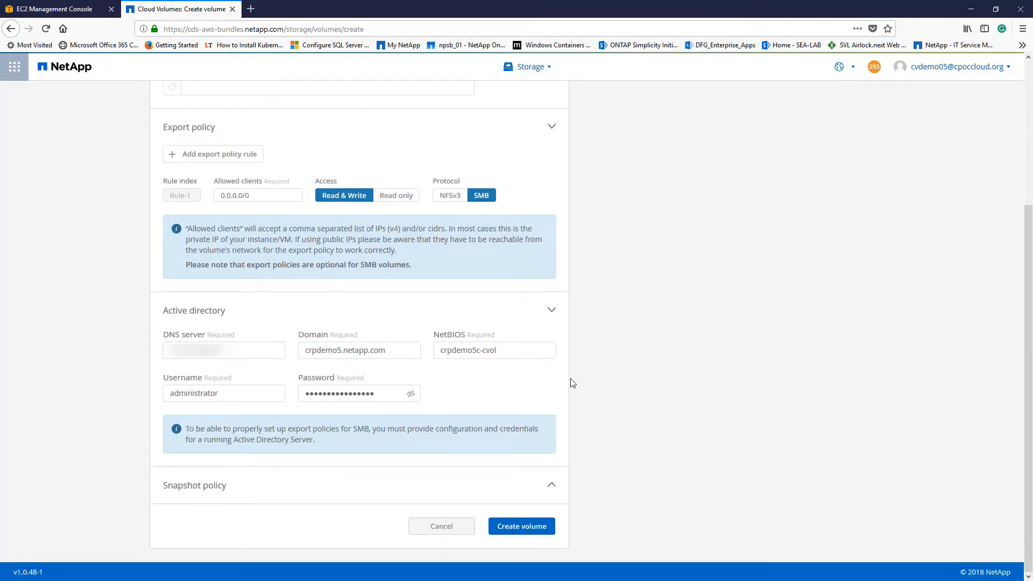
pyautogui.click(547, 531)
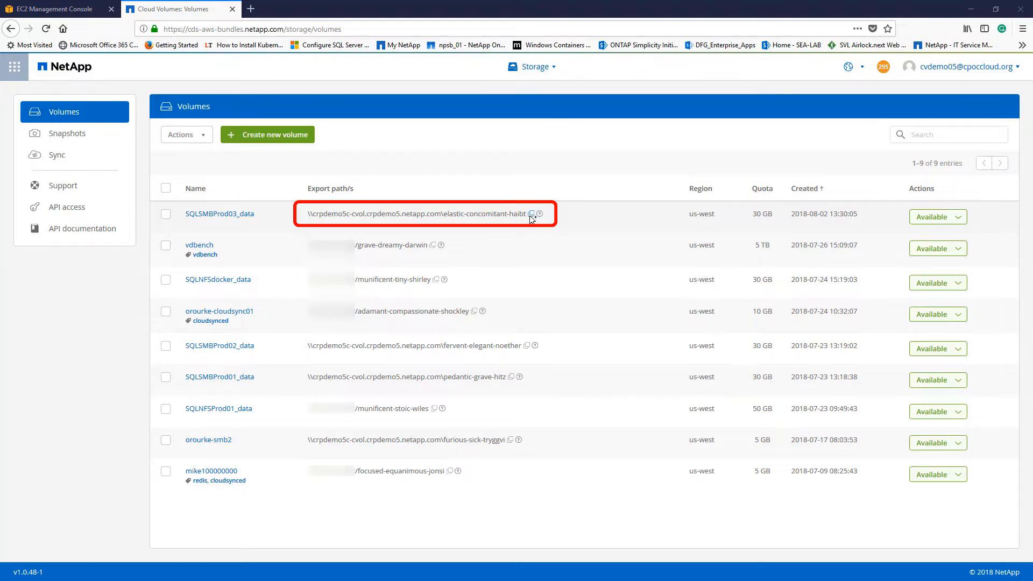
# Step: Copy the SQLSMBProd03_data export path and map it as network drive Z: on the remote server, without reconnecting at sign-in
pyautogui.click(531, 215)
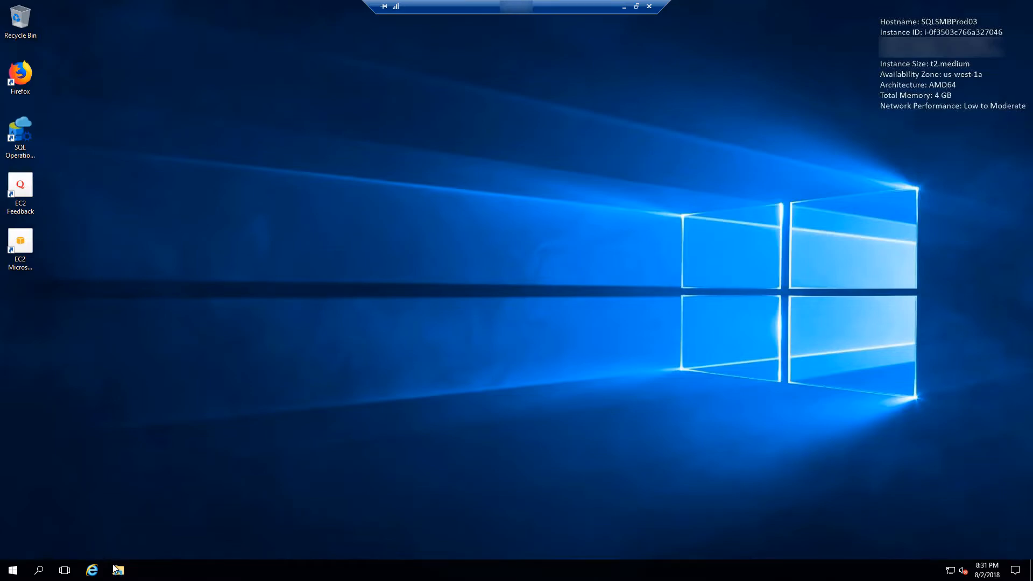
pyautogui.click(118, 570)
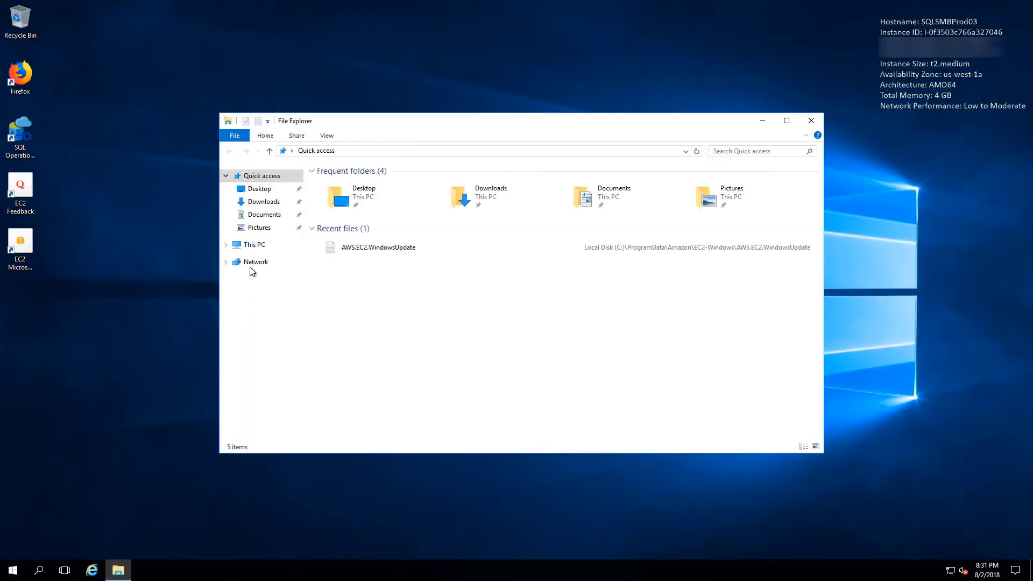
pyautogui.click(254, 247)
pyautogui.rightClick(255, 249)
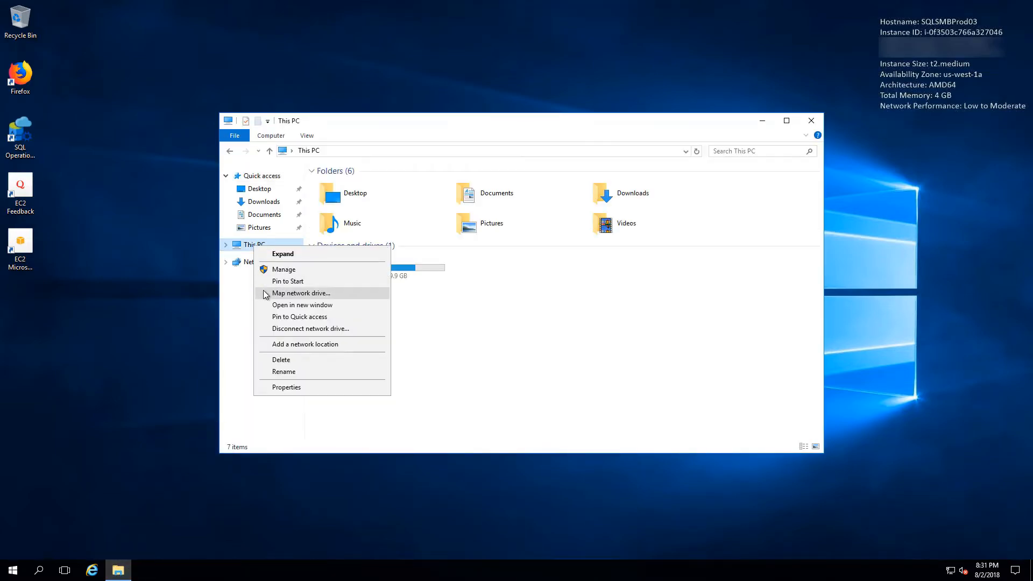
pyautogui.click(263, 289)
pyautogui.click(414, 295)
pyautogui.click(420, 266)
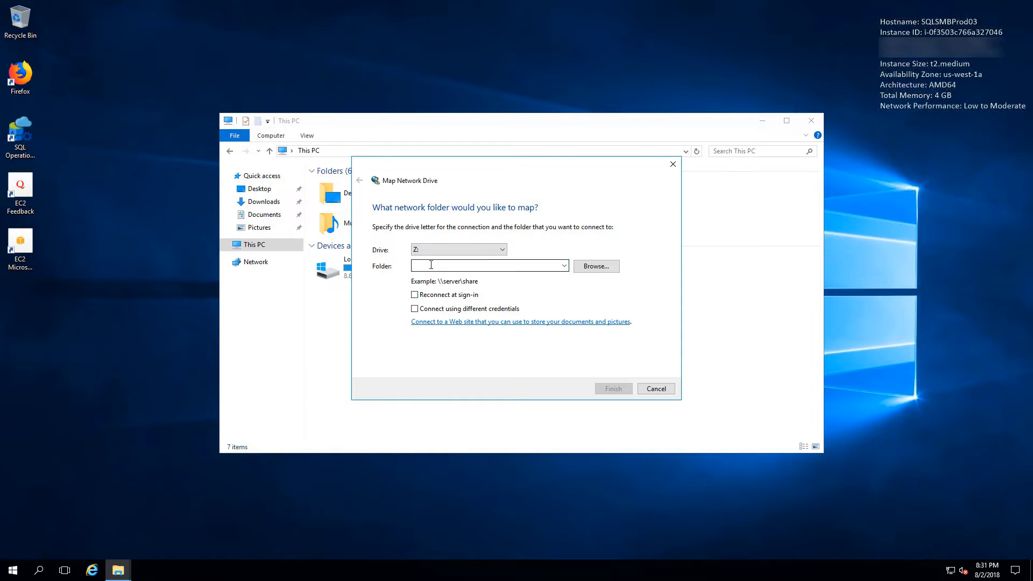
pyautogui.hotkey('ctrl', 'v')
pyautogui.click(628, 390)
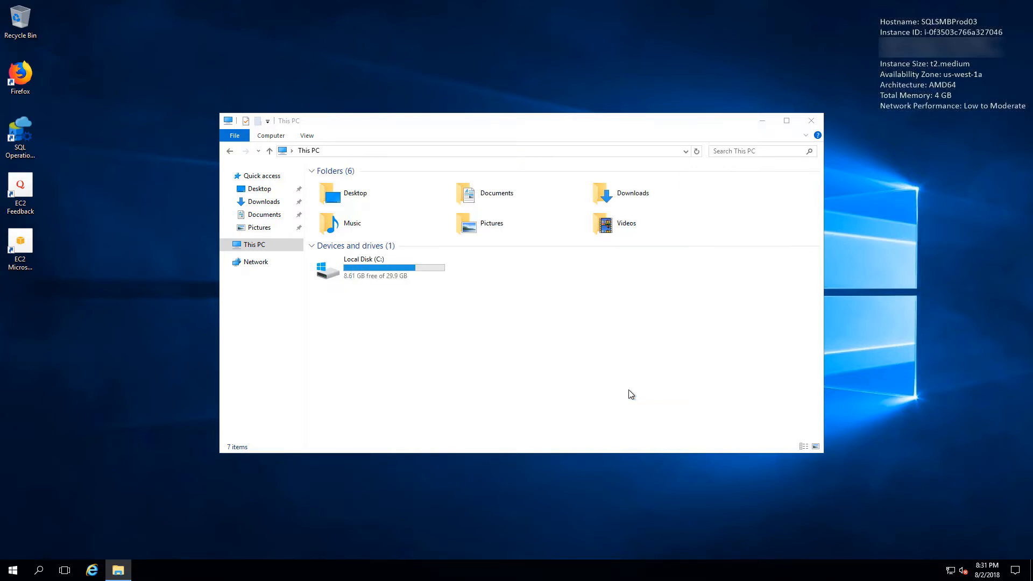
# Step: Open the security permissions of the mapped elastic-concomitant-haibt drive for editing
pyautogui.click(267, 259)
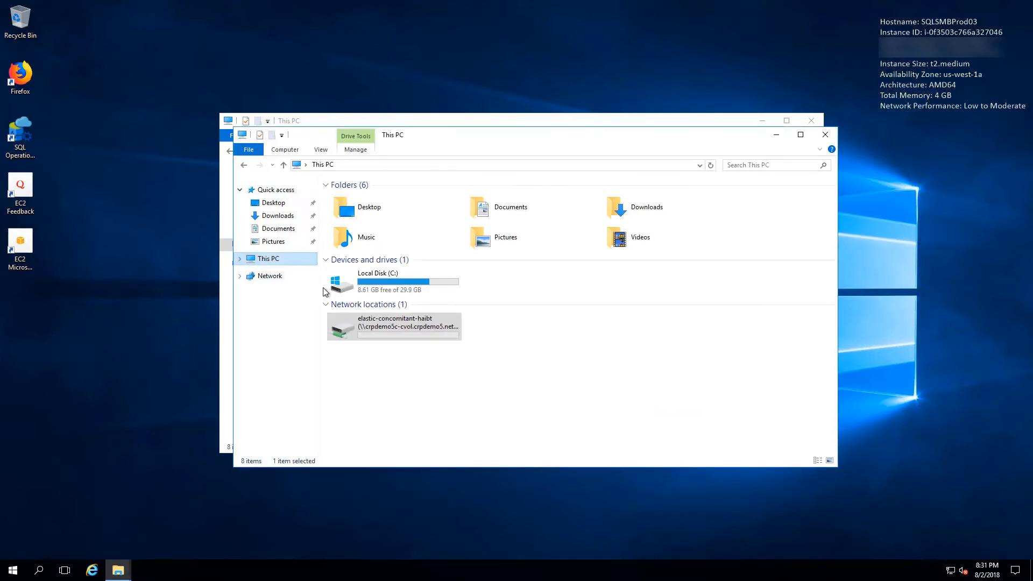
pyautogui.rightClick(408, 319)
pyautogui.click(445, 463)
pyautogui.click(464, 328)
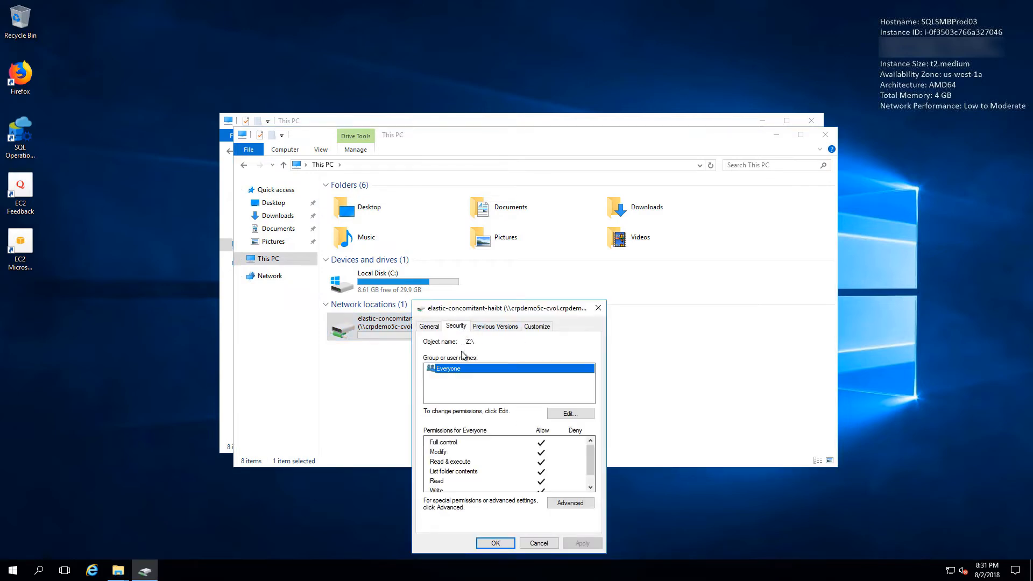
pyautogui.click(569, 416)
# Step: Add the _SQLAdmin account to the drive's permissions with full control allowed, and apply the change despite the inherited-permissions warning
pyautogui.click(547, 444)
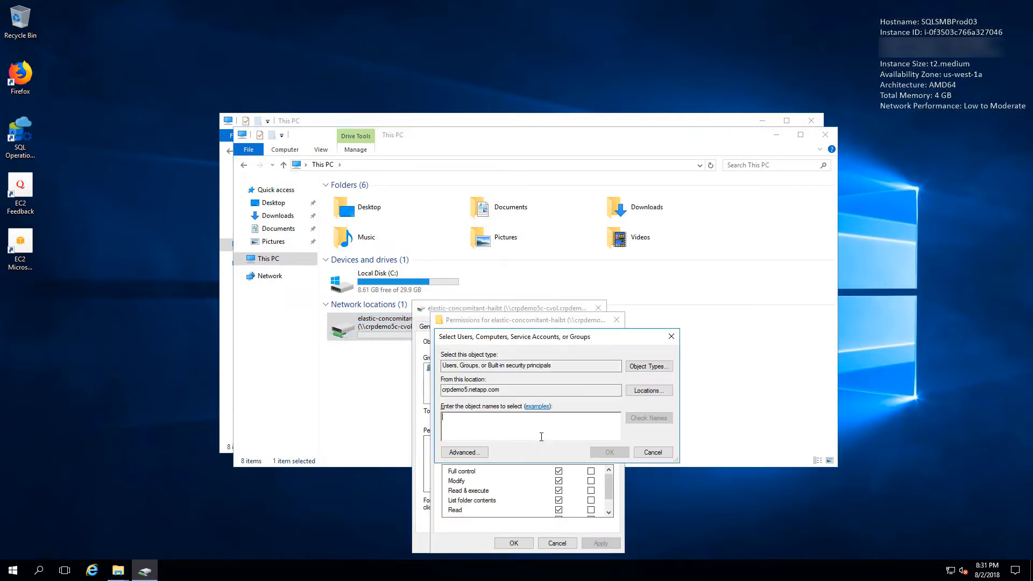
pyautogui.write('_SQLAdmin')
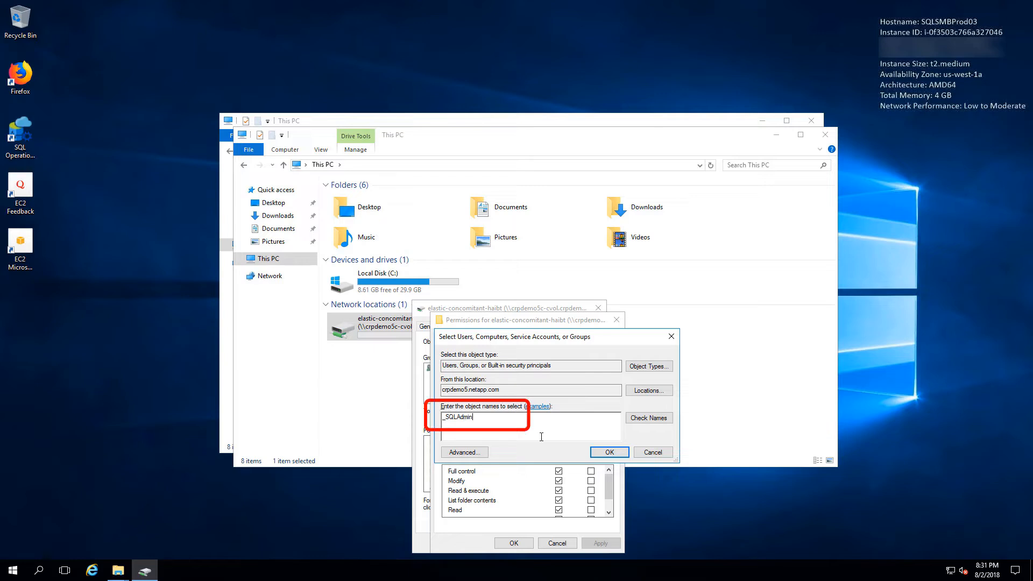
pyautogui.click(638, 421)
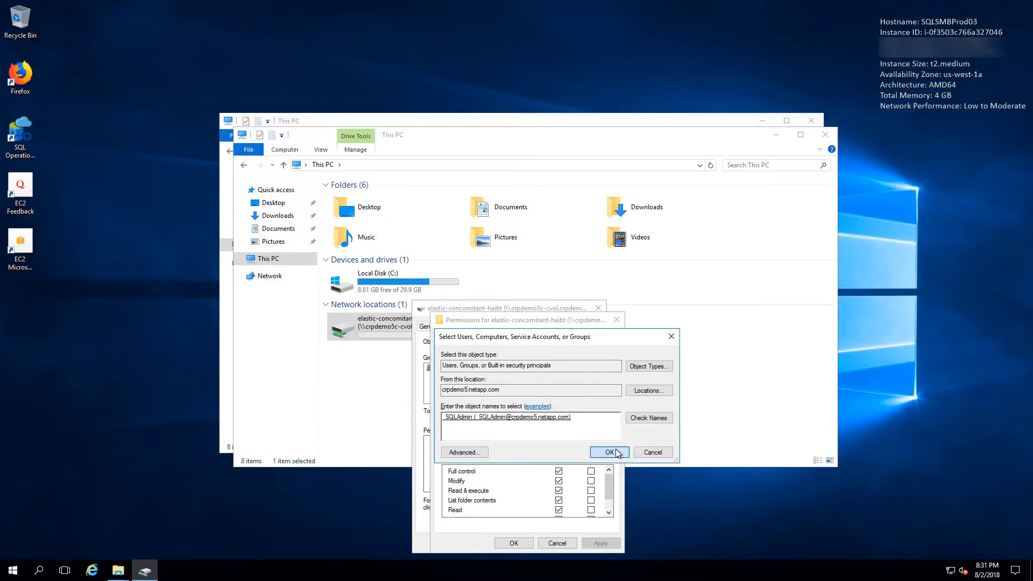
pyautogui.click(610, 452)
pyautogui.click(600, 543)
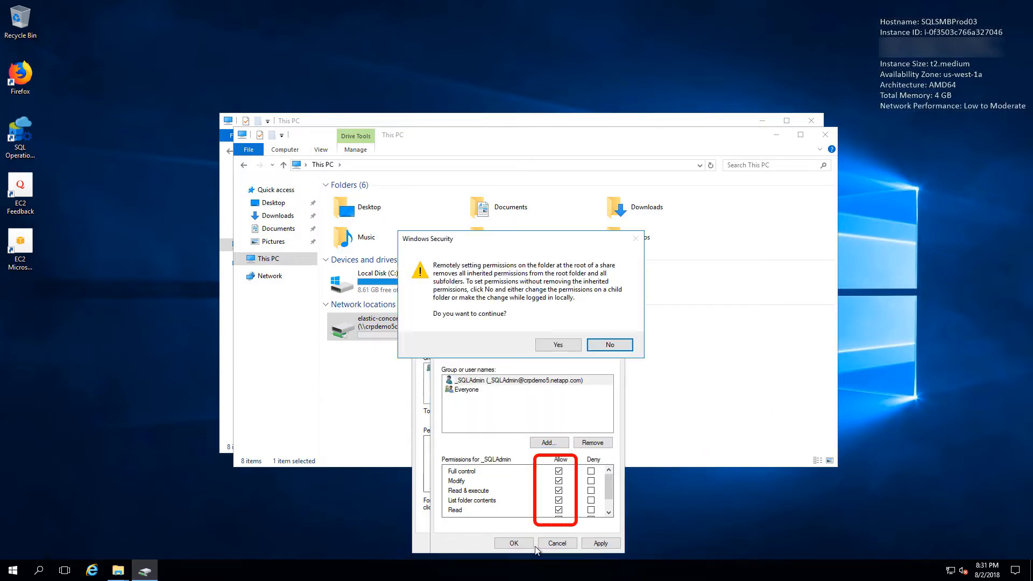
pyautogui.click(572, 340)
pyautogui.click(548, 339)
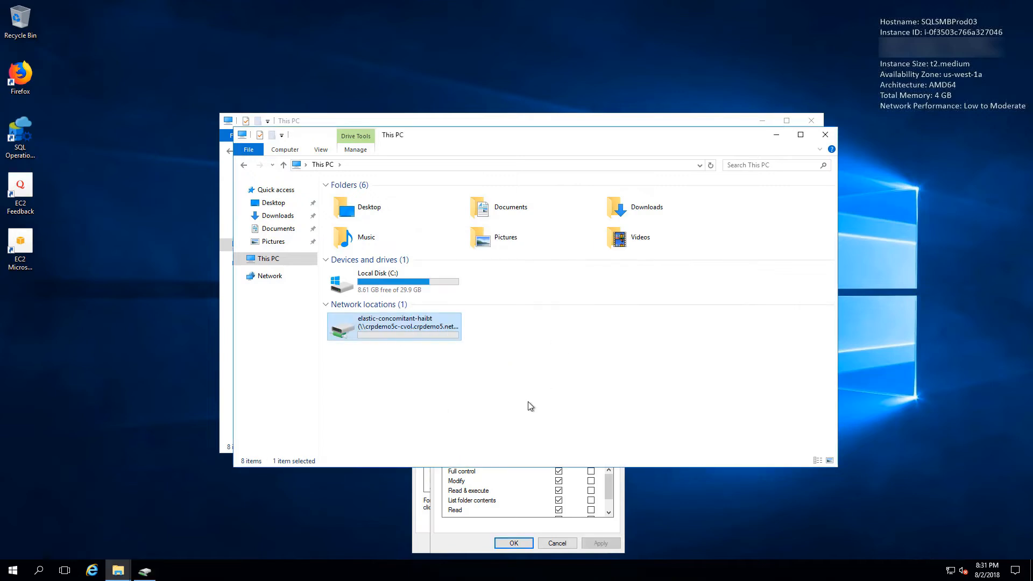
# Step: Remove the Everyone group from the permissions of the mapped elastic-concomitant-haibt drive
pyautogui.click(521, 526)
pyautogui.click(473, 380)
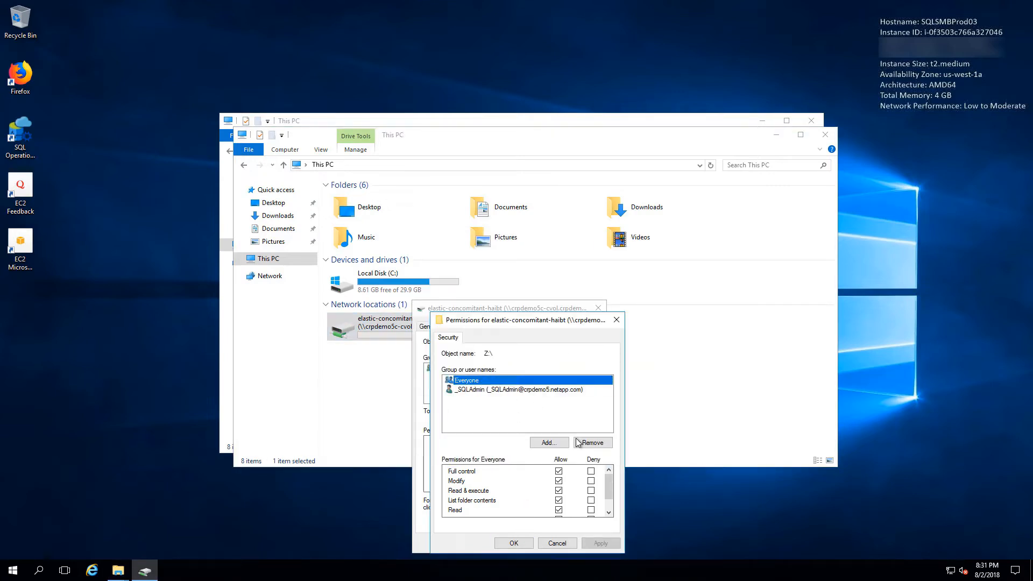
pyautogui.click(592, 442)
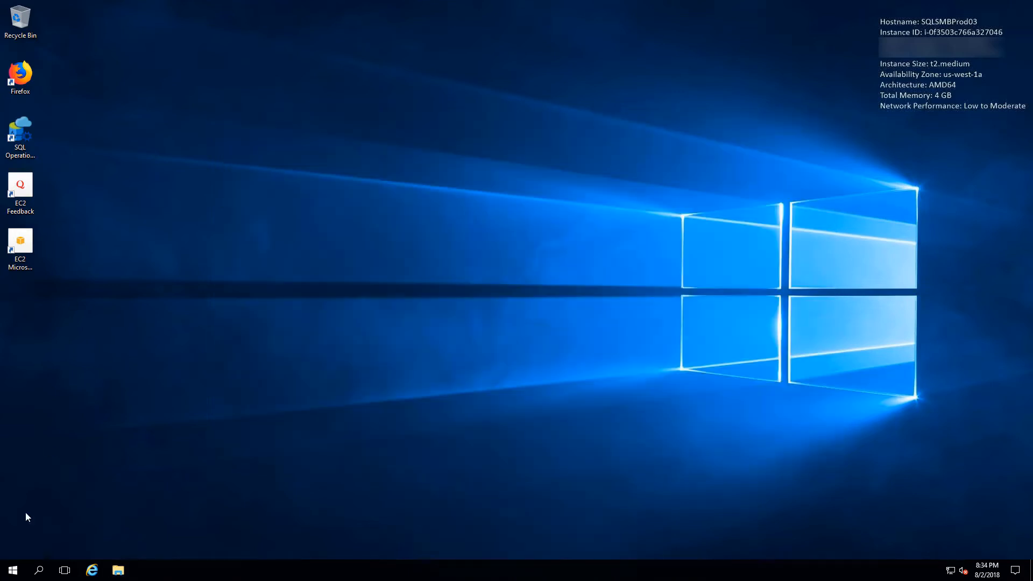
# Step: Start Microsoft SQL Server Management Studio and connect to the SQLSMBPROD03 database engine with Windows Authentication
pyautogui.click(13, 570)
pyautogui.click(129, 462)
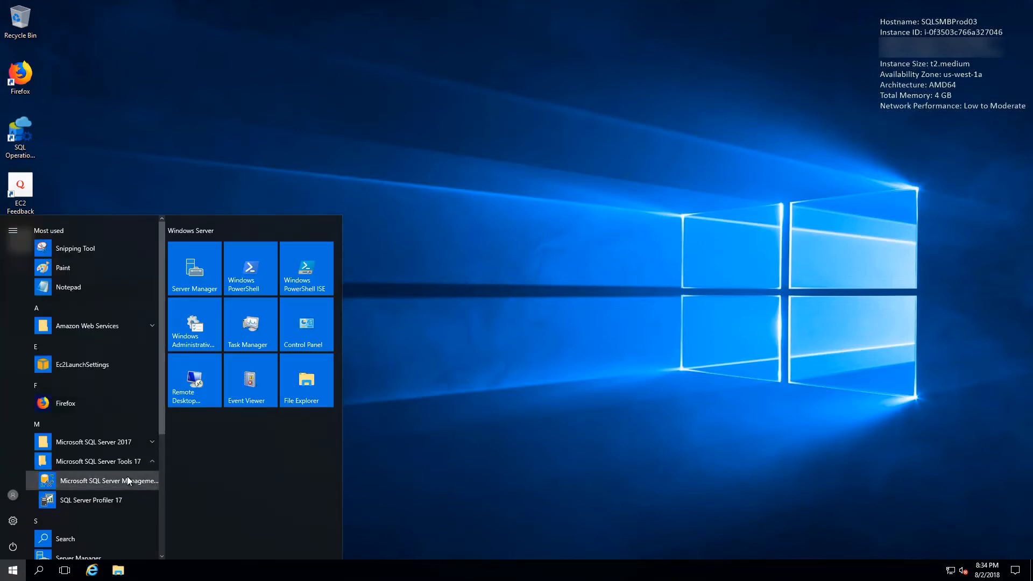
pyautogui.click(127, 477)
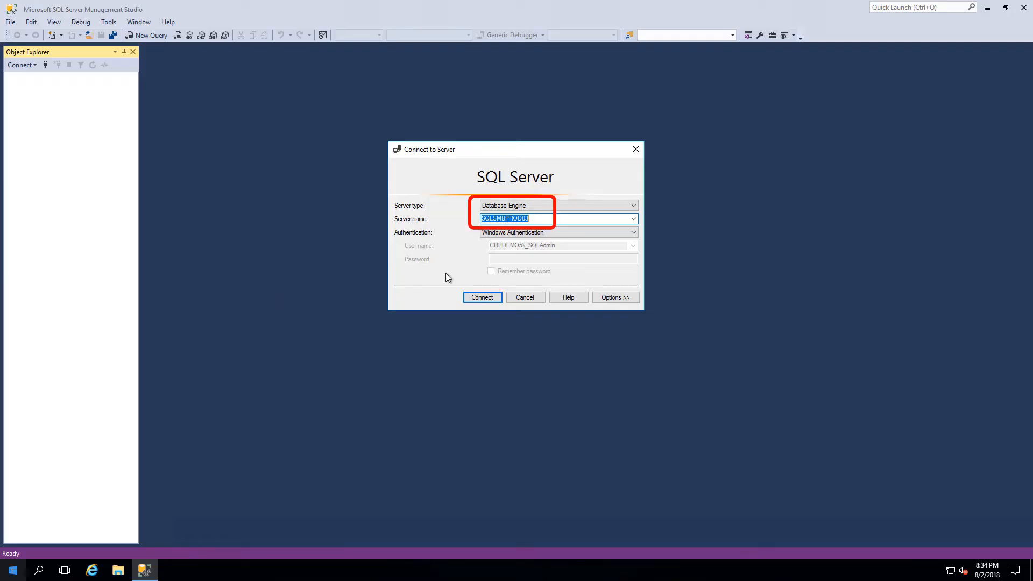
pyautogui.click(479, 299)
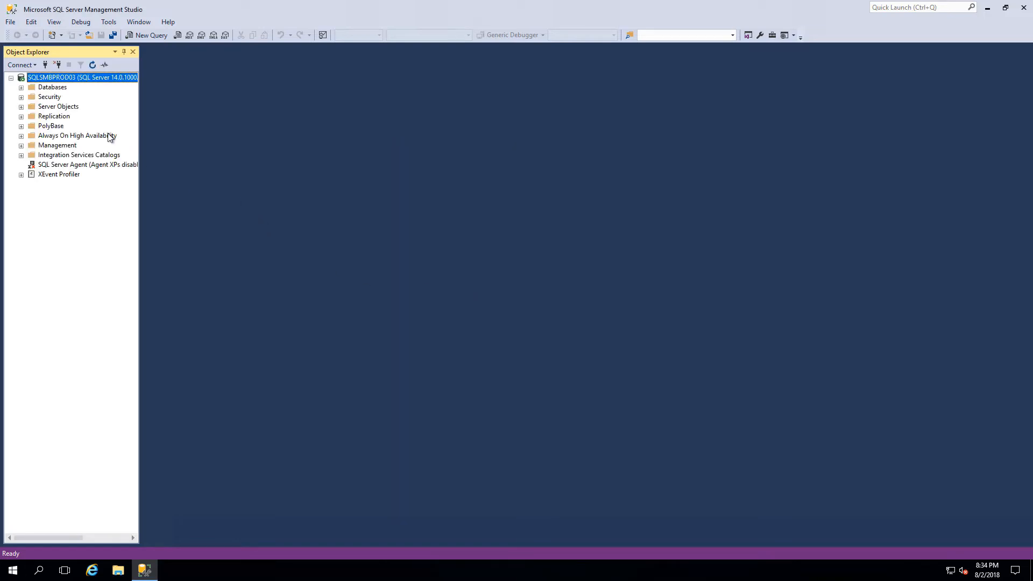
# Step: Start a new database on the SQLSMBPROD03 server and name it SeattleRetail
pyautogui.click(21, 87)
pyautogui.rightClick(61, 88)
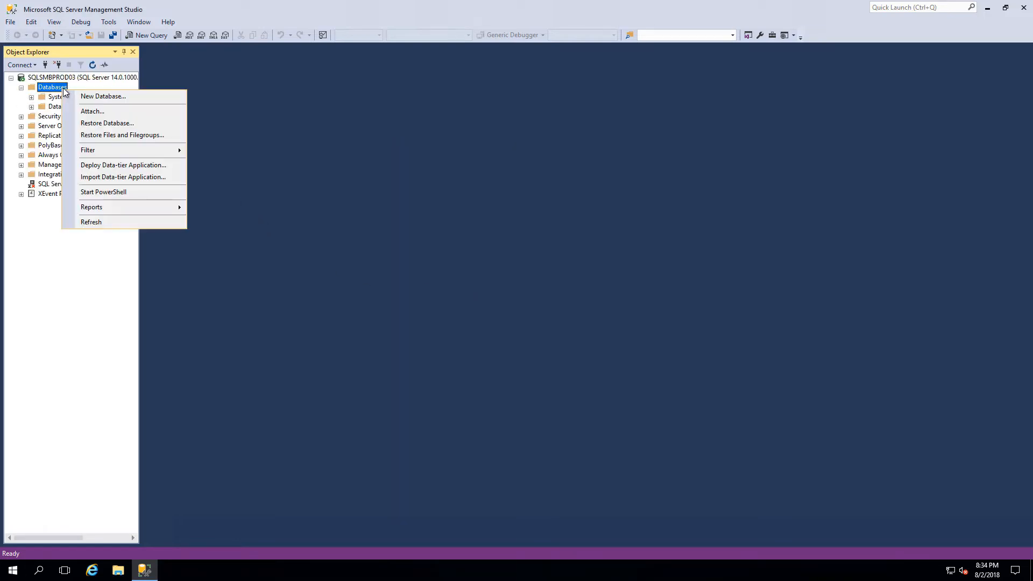
pyautogui.click(89, 96)
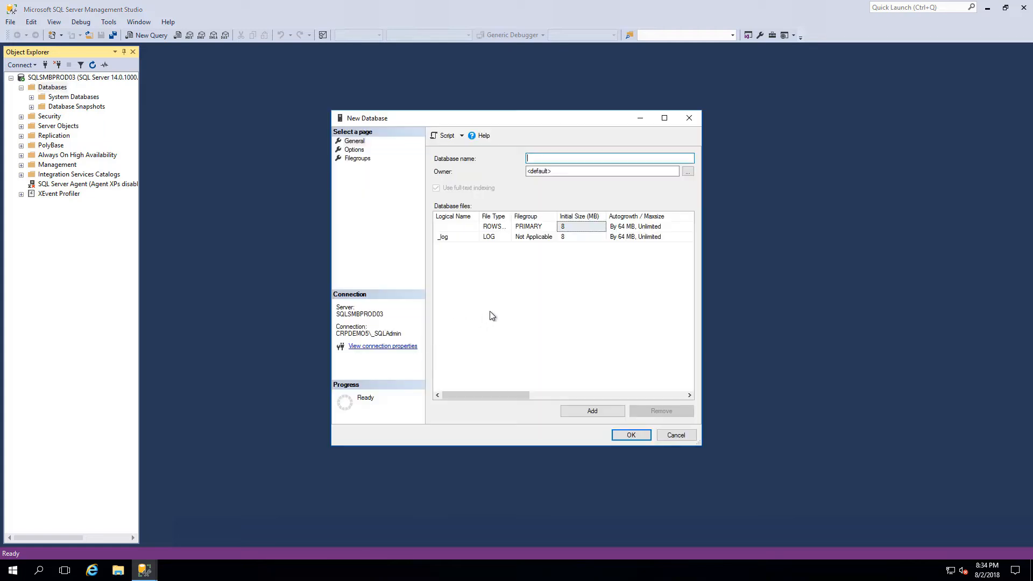
pyautogui.write('SeattleRetail')
# Step: Set the SeattleRetail data file's path to \\crpdemo5c-cvol.crpdemo5.netapp.com\elastic-concomitant-haibt, without a leading space
pyautogui.moveTo(518, 396); pyautogui.dragTo(599, 362)
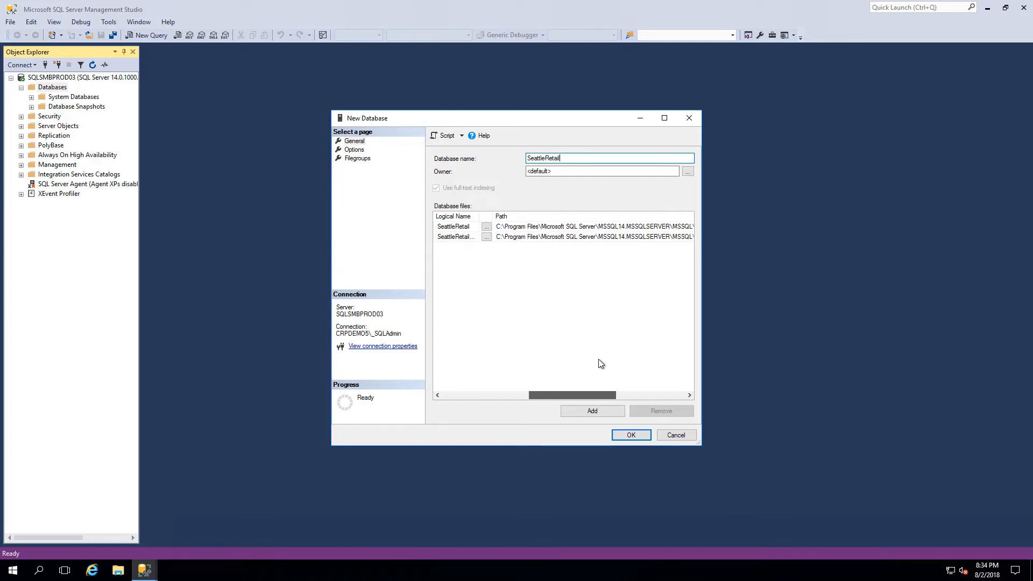
pyautogui.click(592, 226)
pyautogui.hotkey('ctrl', 'a')
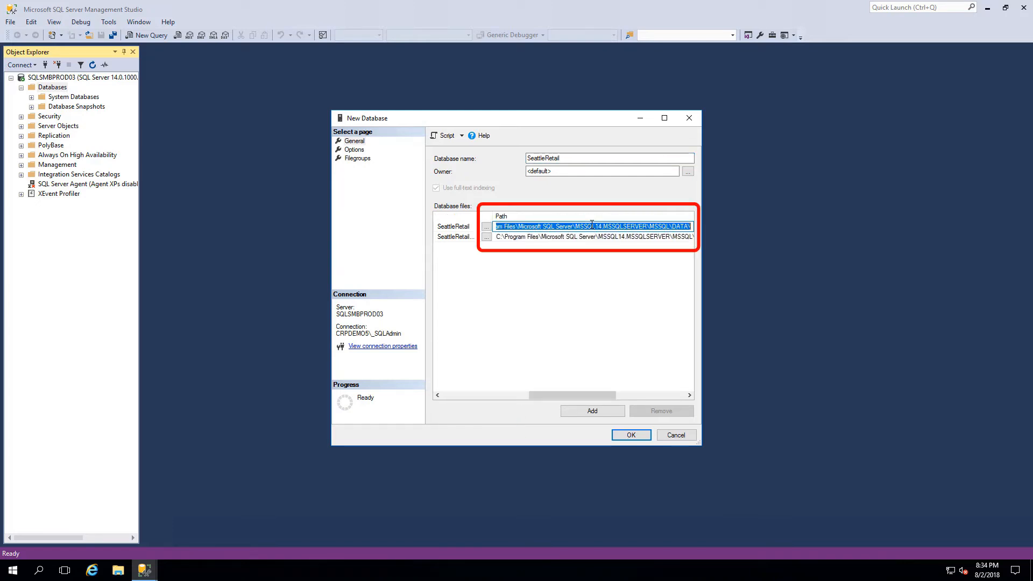
pyautogui.write('\\\\crpdemo5c-cvol.crpdemo5.netapp.com\\elastic-concomitant-haibt')
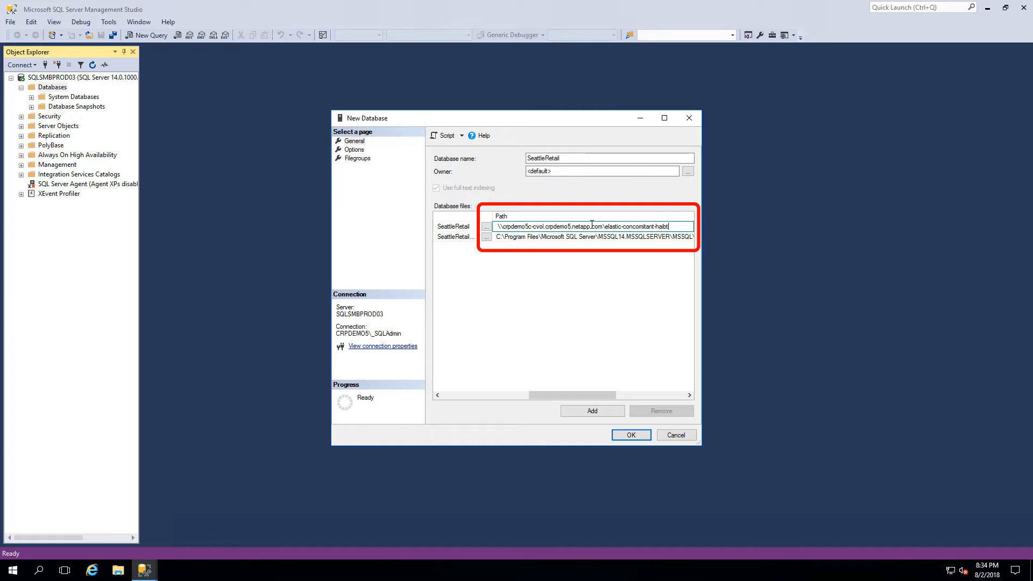
pyautogui.press('Delete')
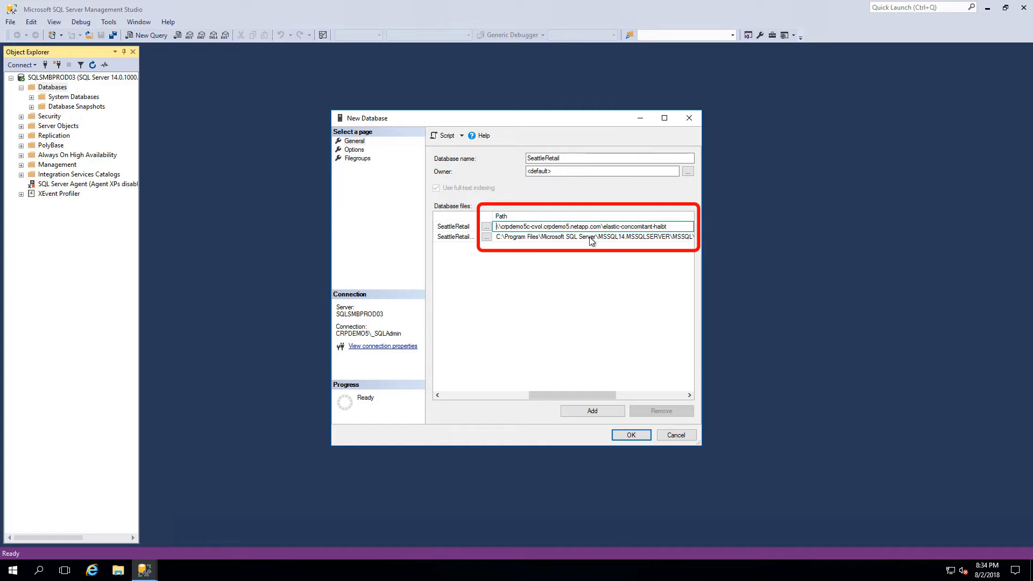
# Step: Set the log file's path to \\crpdemo5c-cvol.crpdemo5.netapp.com\elastic-concomitant-haibt, create the database, and expand SeattleRetail in the object tree
pyautogui.click(588, 237)
pyautogui.hotkey('ctrl', 'a')
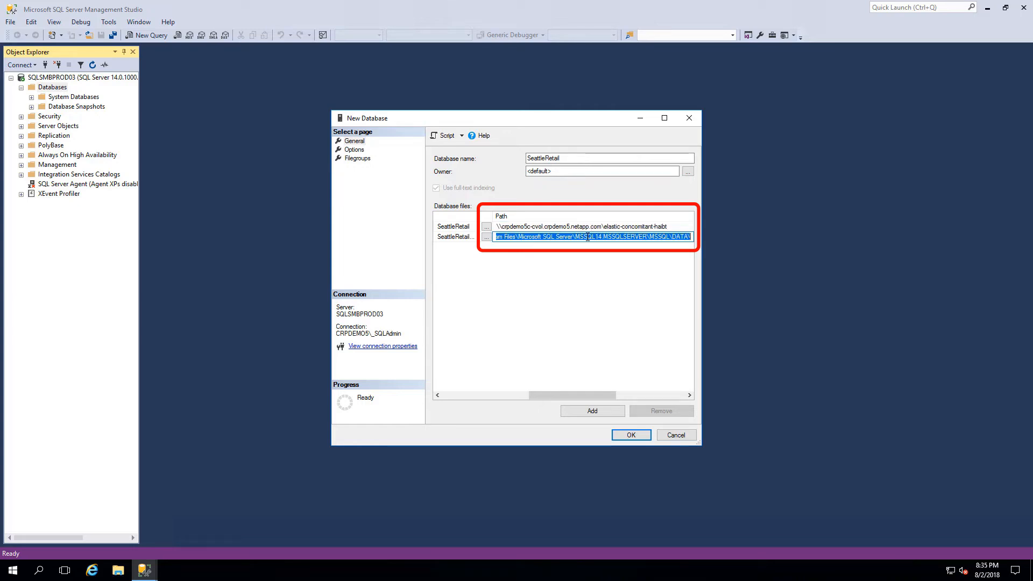
pyautogui.write('\\\\crpdemo5c-cvol.crpdemo5.netapp.com\\elastic-concomitant-haibt')
pyautogui.press('Delete')
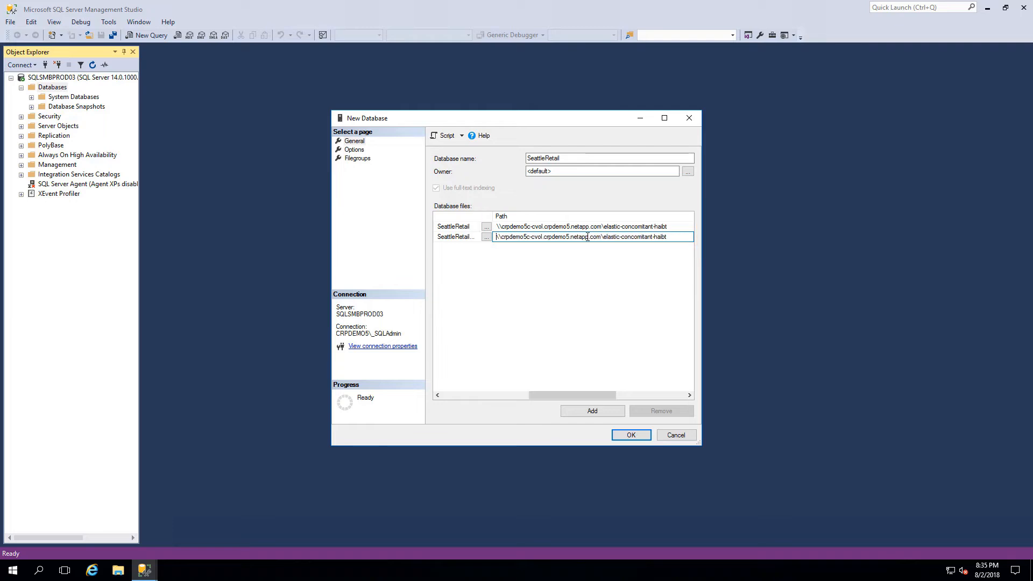
pyautogui.click(629, 435)
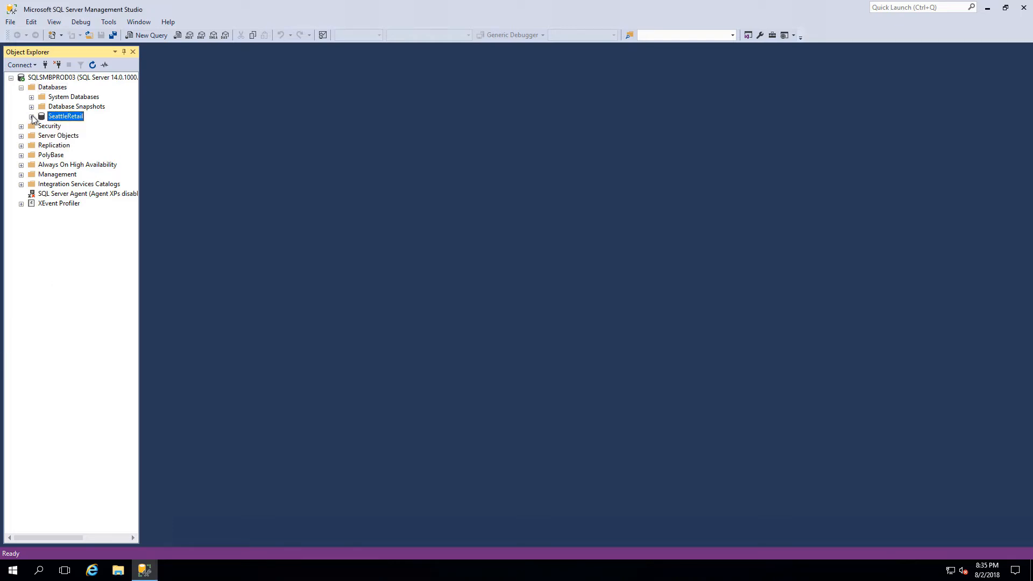
pyautogui.click(31, 116)
# Step: Map \\crpdemo5c-cvol.crpdemo5.netapp.com\elastic-concomitant-haibt as network drive Z: without reconnecting at sign-in, to view the database files on the share
pyautogui.click(111, 570)
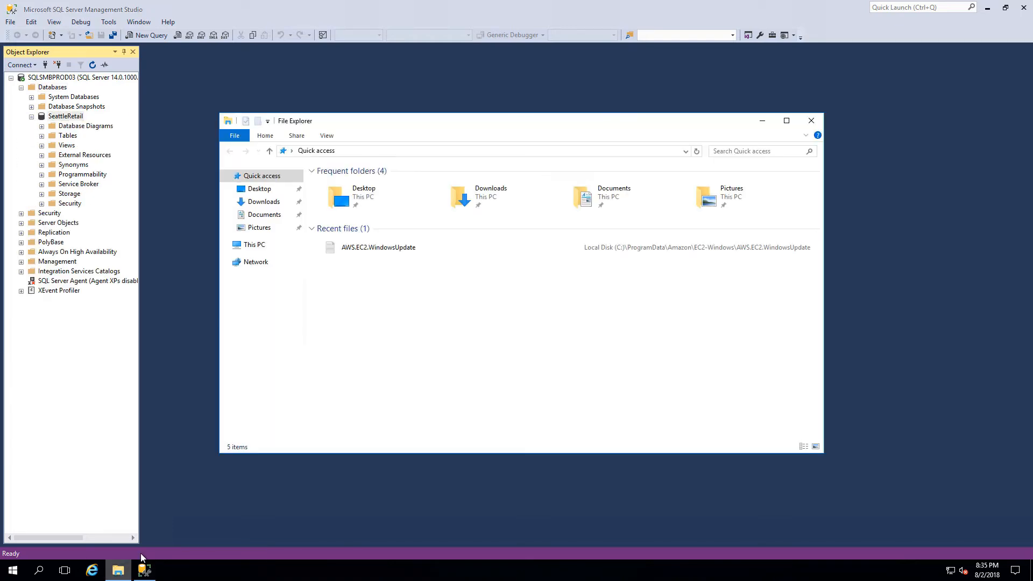
pyautogui.rightClick(256, 245)
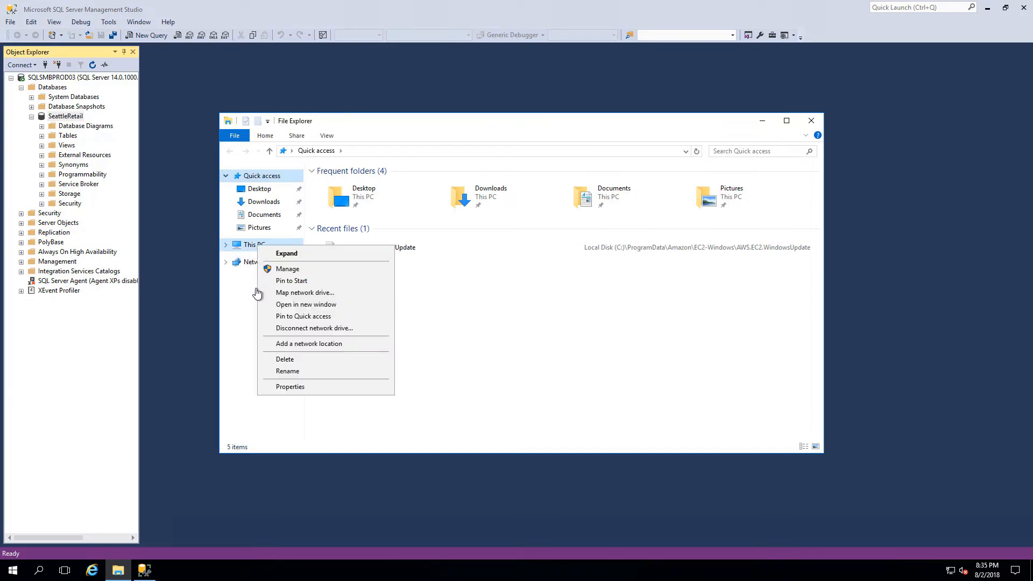
pyautogui.click(286, 295)
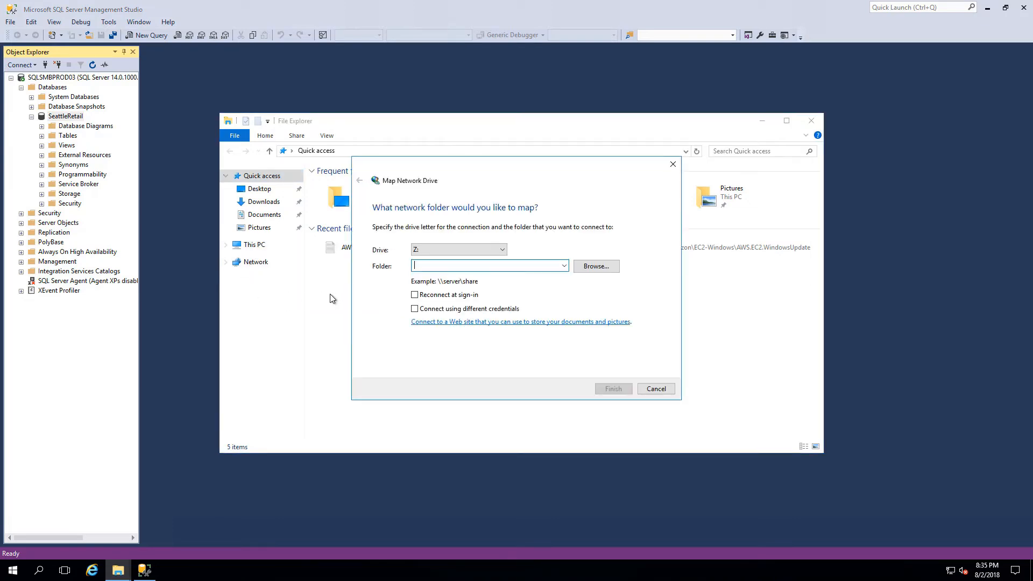
pyautogui.write('crpdemo5.netapp.com\\elastic-concomitant-haibt')
pyautogui.press('Return')
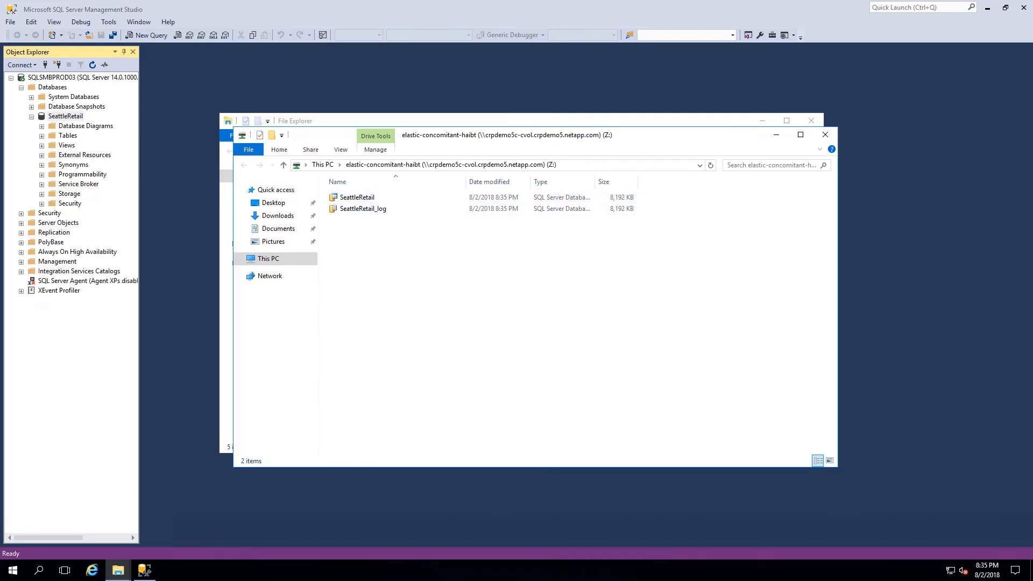
# Step: Switch to the NetApp Cloud Volumes page in the browser and set the SQLSMBProd03_data volume's quota to 1024 GB
pyautogui.click(648, 6)
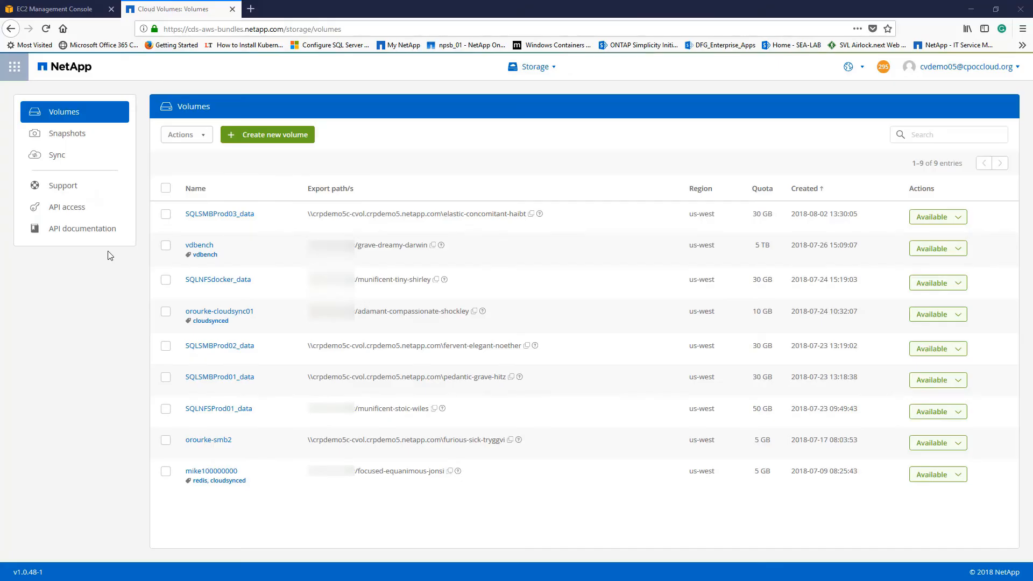
pyautogui.click(232, 215)
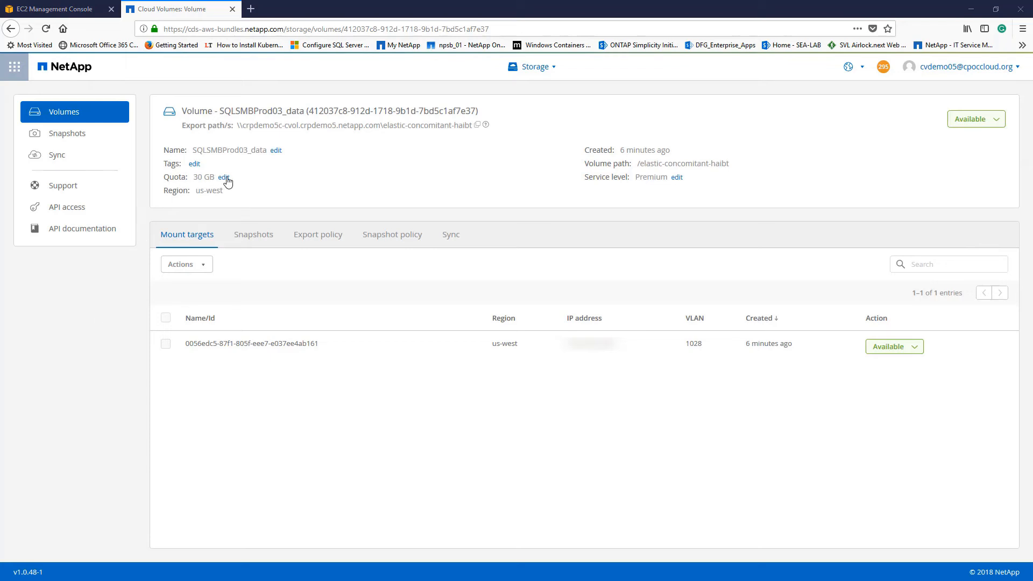
pyautogui.click(224, 177)
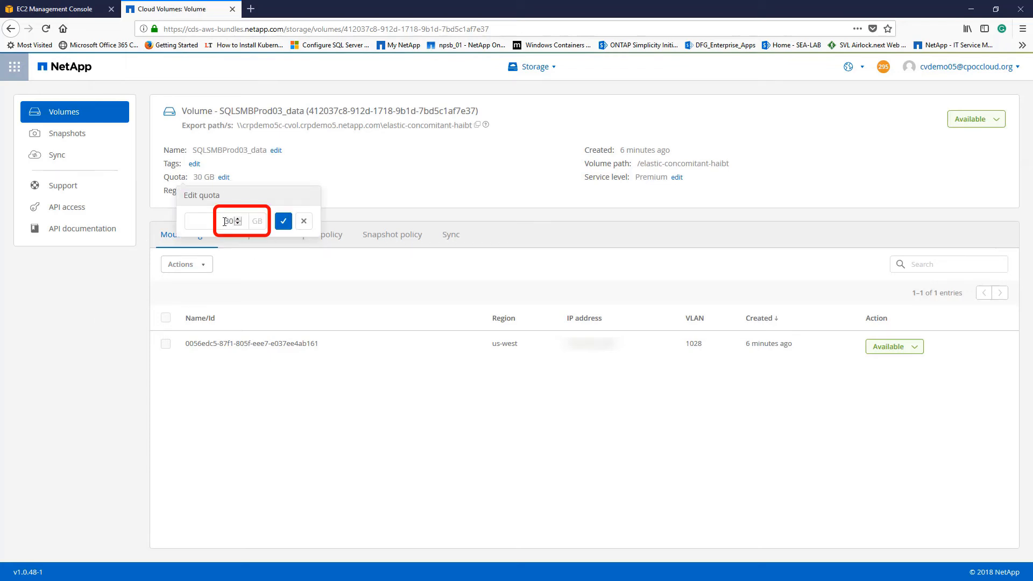
pyautogui.moveTo(225, 222); pyautogui.dragTo(244, 220)
pyautogui.write('1024')
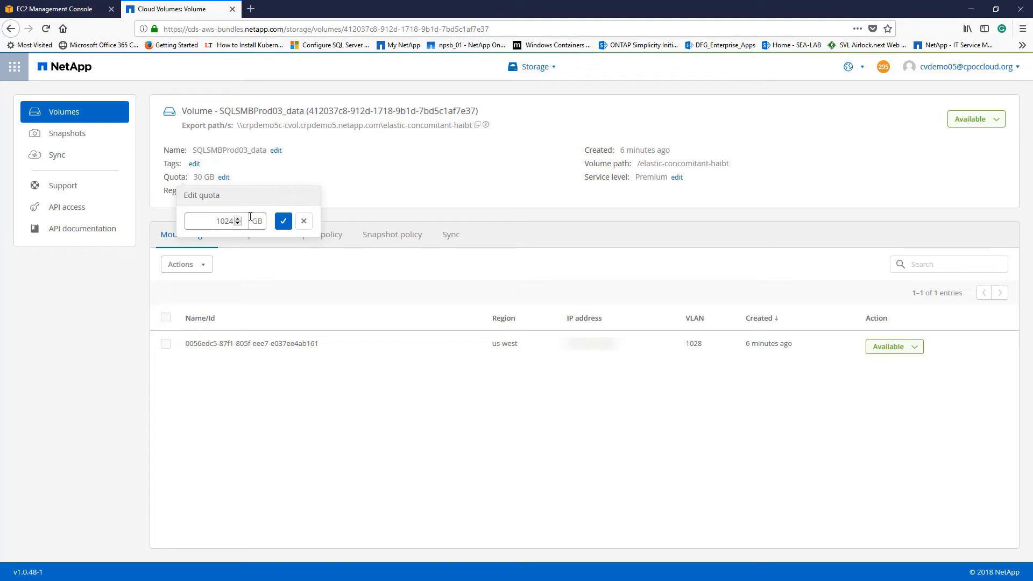
pyautogui.click(282, 221)
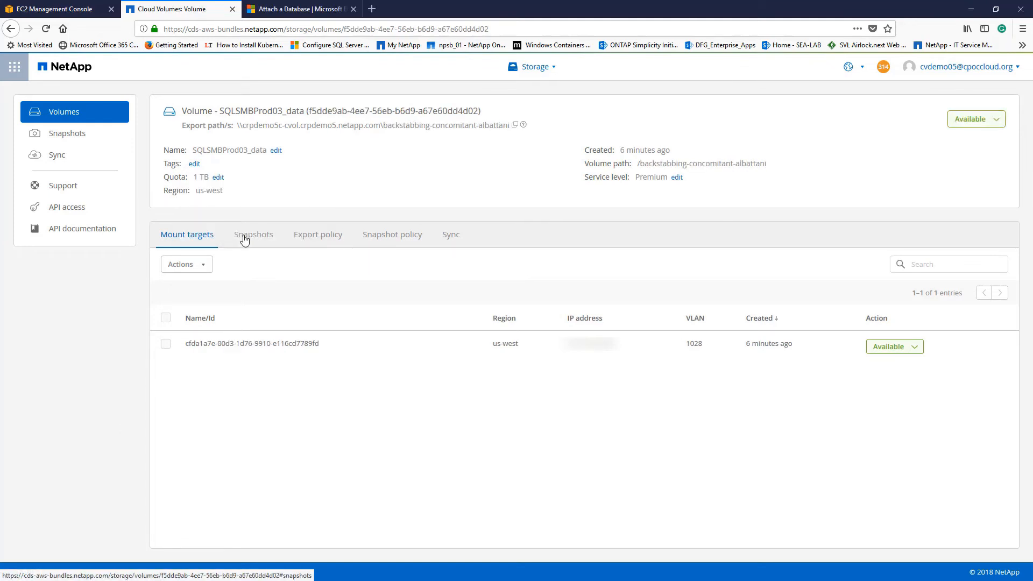
# Step: Create a new snapshot of the SQLSMBProd03_data volume with the suggested name snapshot_20180802_141251_926
pyautogui.click(244, 240)
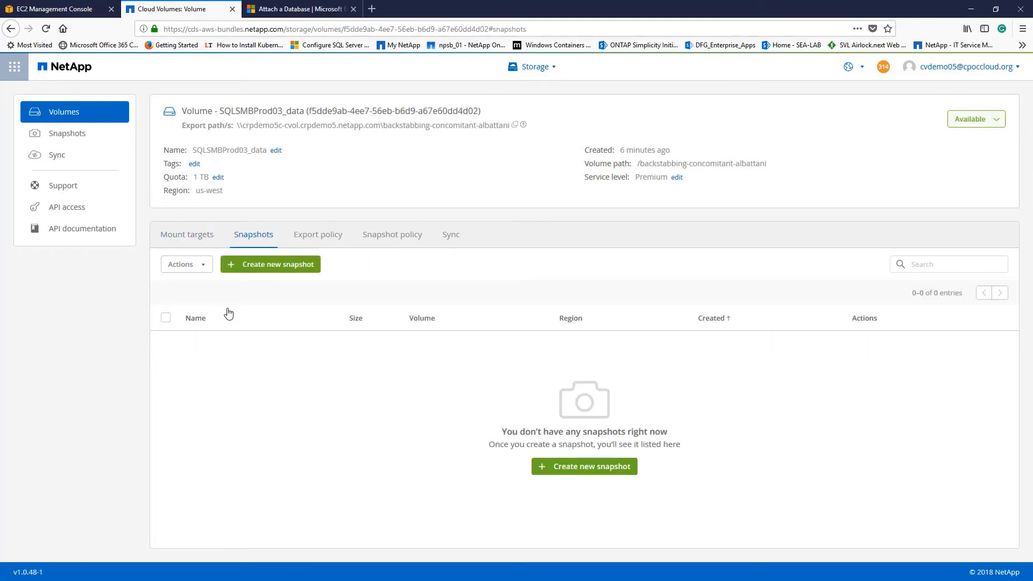
pyautogui.click(271, 265)
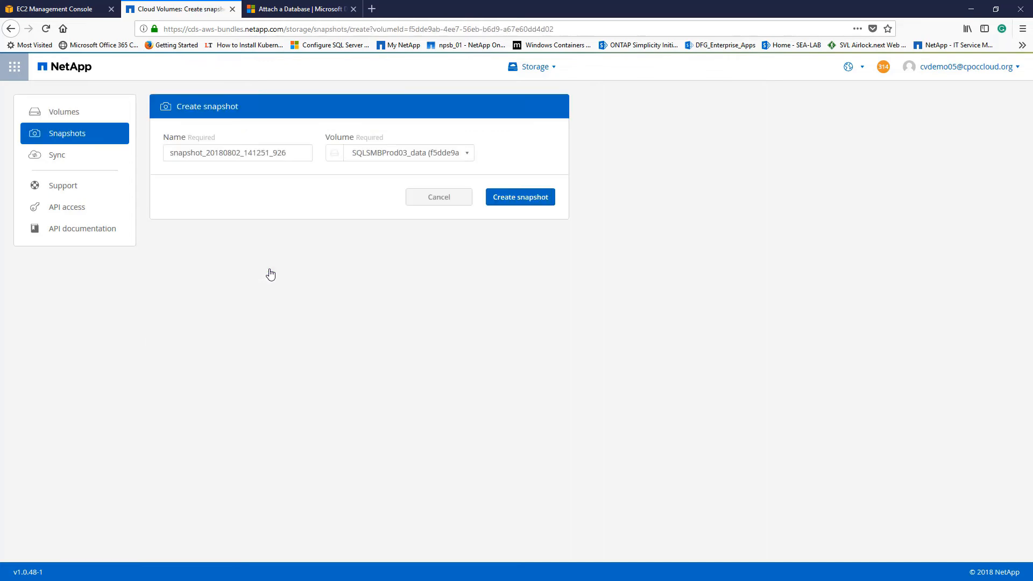
pyautogui.click(518, 203)
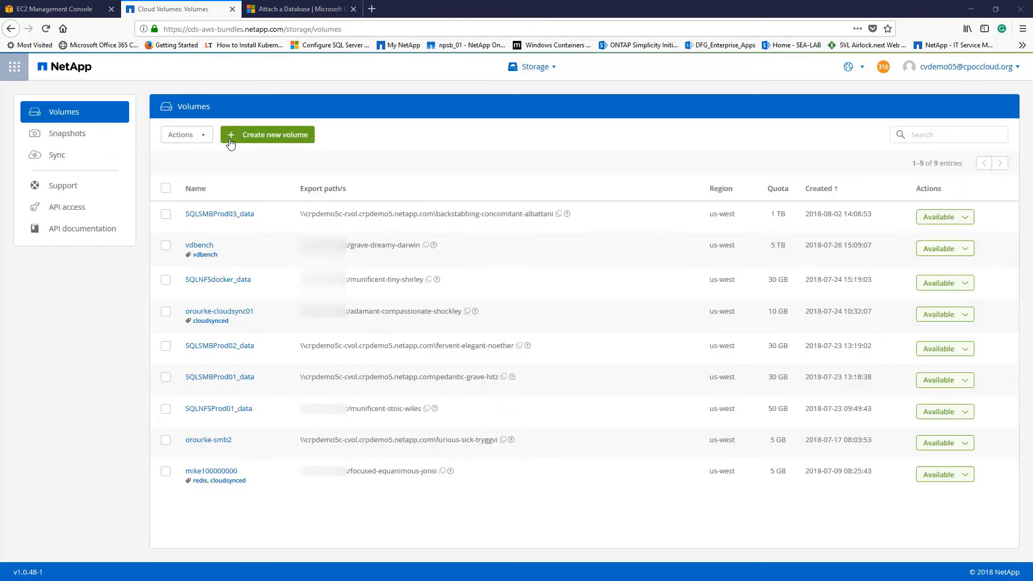
# Step: Start a new volume in the us-west region and name it SQLSMBProd03_data_clone
pyautogui.click(247, 141)
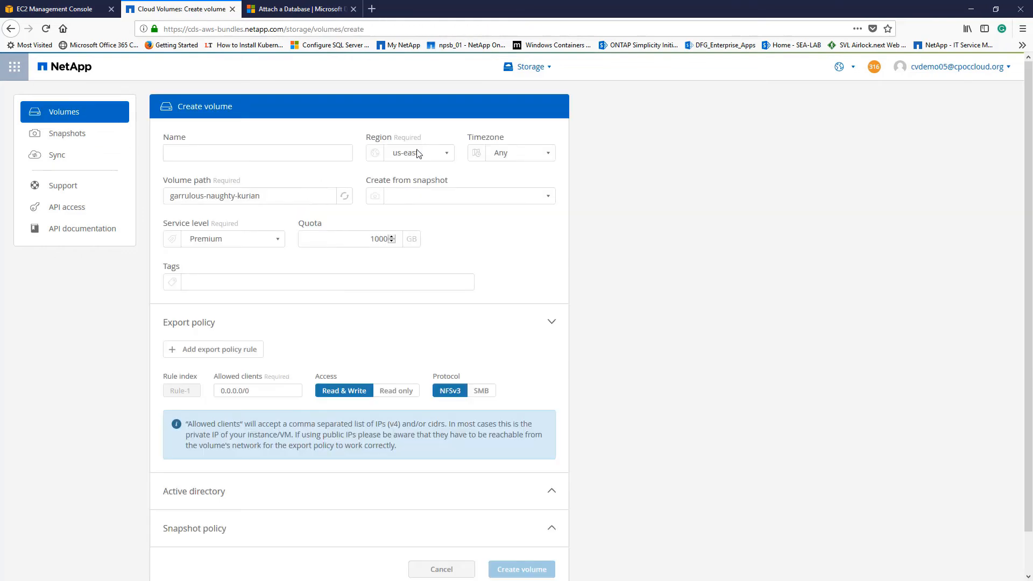
pyautogui.click(419, 155)
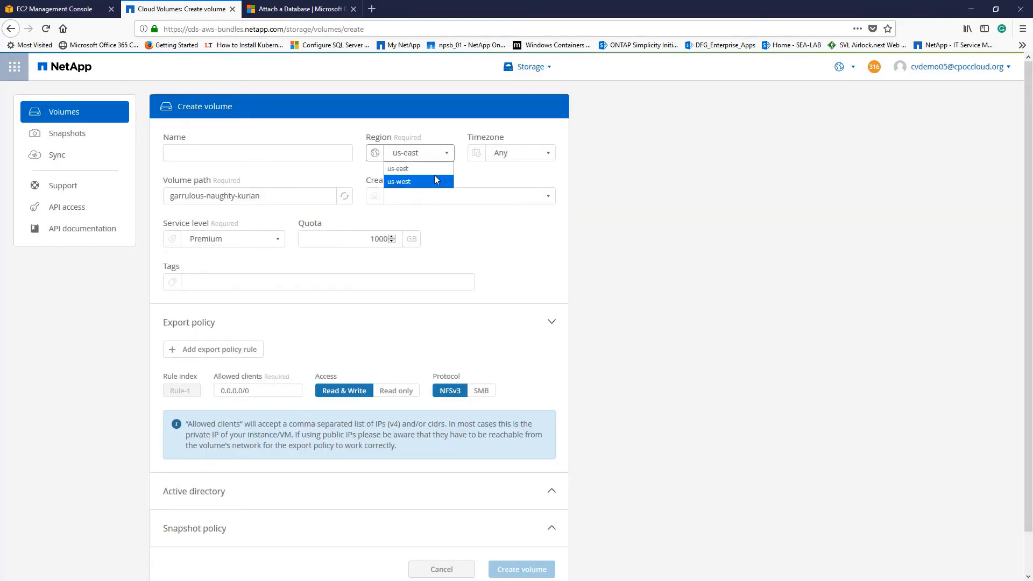
pyautogui.click(434, 175)
pyautogui.click(275, 158)
pyautogui.write('SQL')
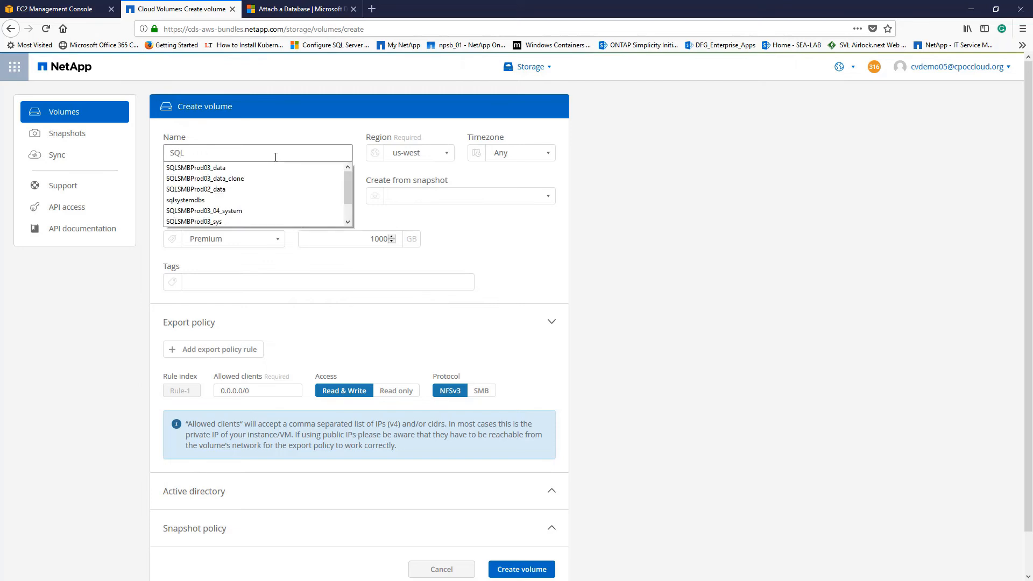
pyautogui.press('Down')
pyautogui.press('Down')
pyautogui.press('Return')
# Step: Base the clone volume on snapshot_20180802_141251_926 of SQLSMBProd03_data, set its export protocol to SMB, and create it
pyautogui.click(538, 196)
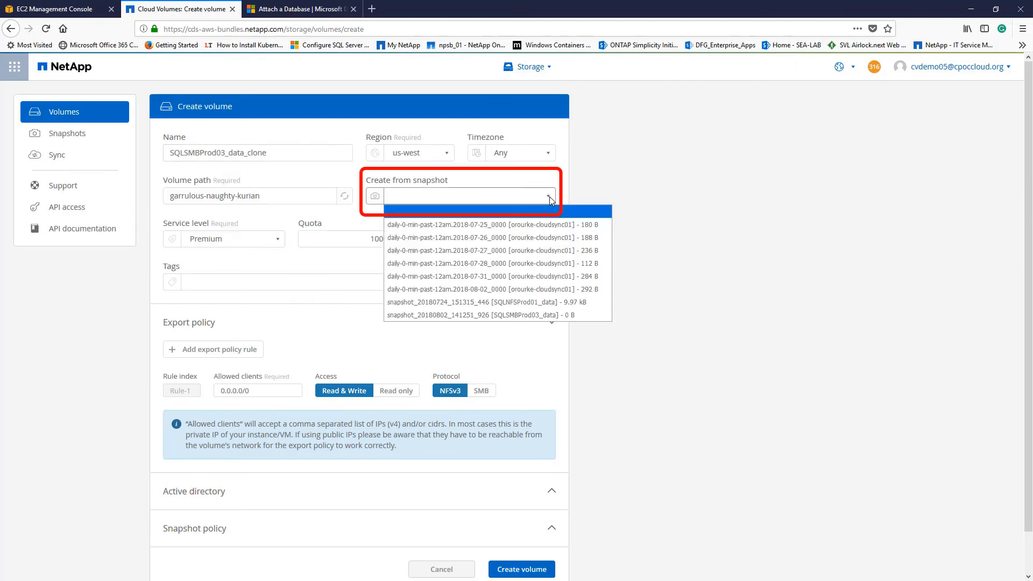
pyautogui.click(541, 310)
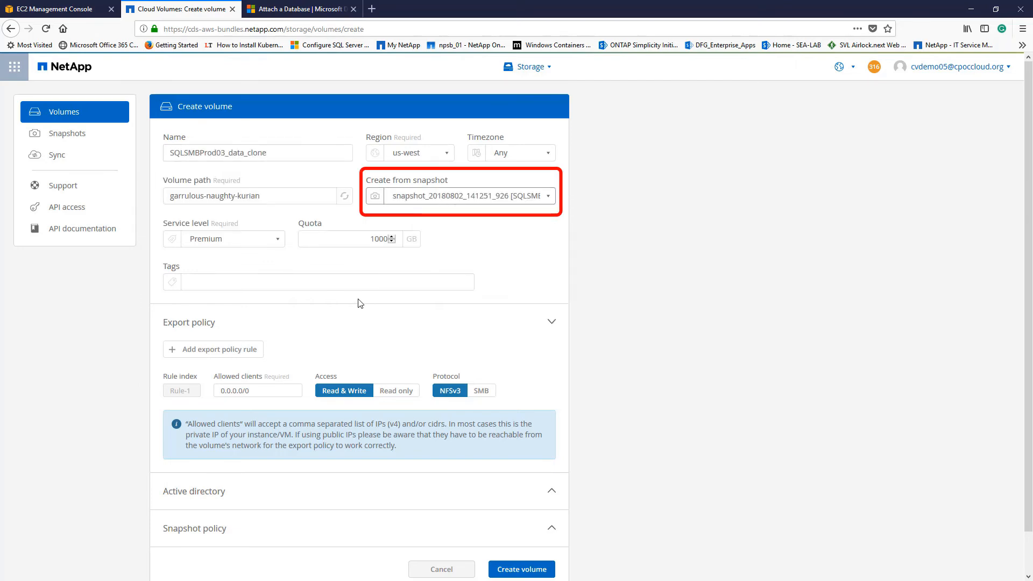
pyautogui.click(480, 393)
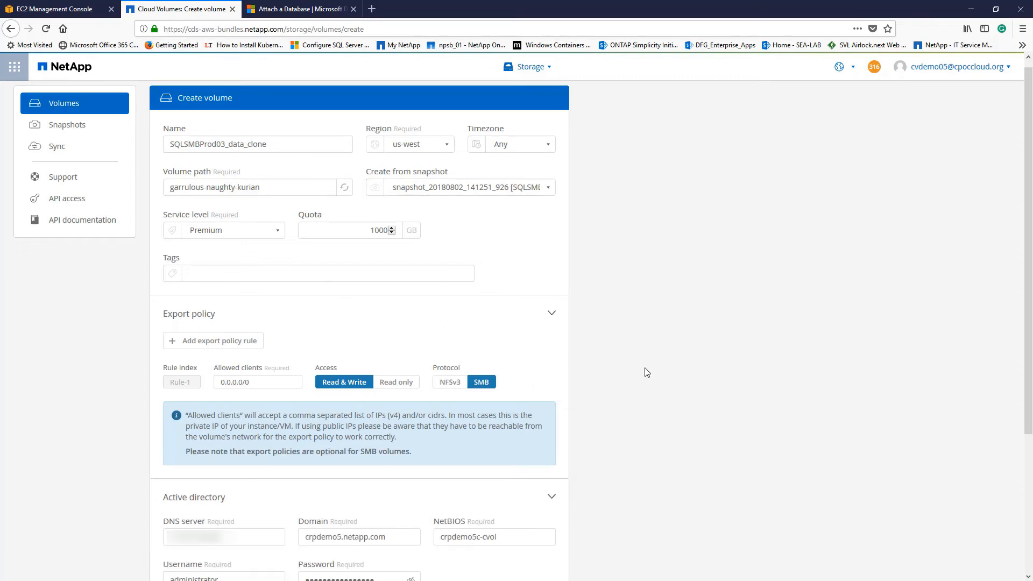
pyautogui.scroll(-3, 619, 430)
pyautogui.click(546, 529)
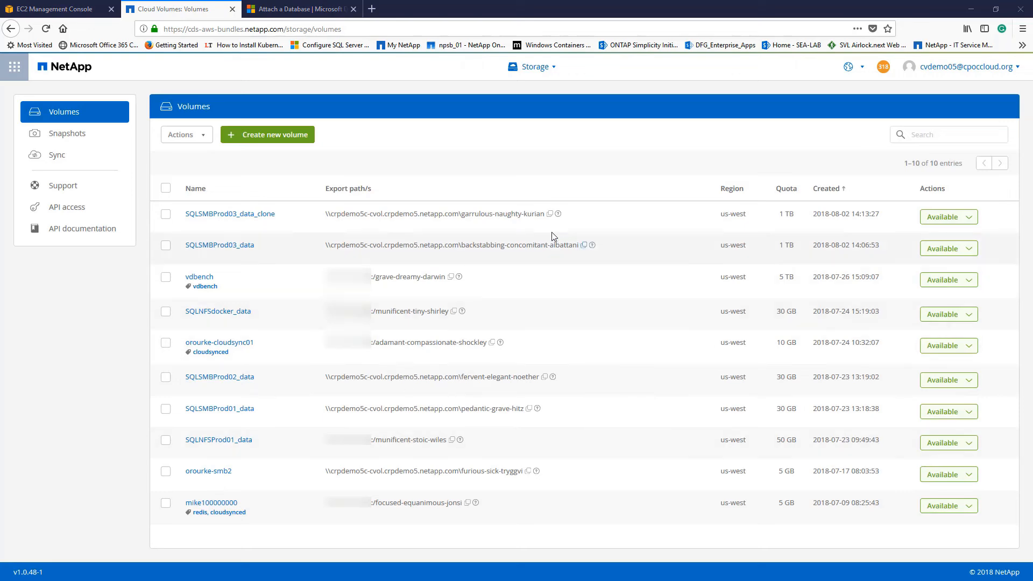
# Step: Copy the SQLSMBProd03_data_clone volume's export path and map it as network drive Z: in File Explorer on the SQL Server machine
pyautogui.click(549, 214)
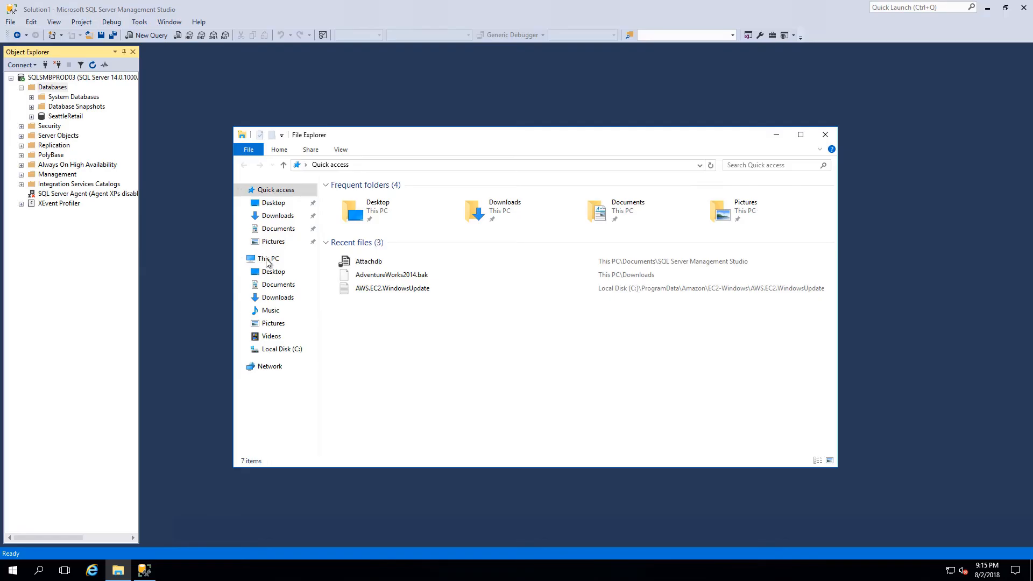
pyautogui.rightClick(268, 261)
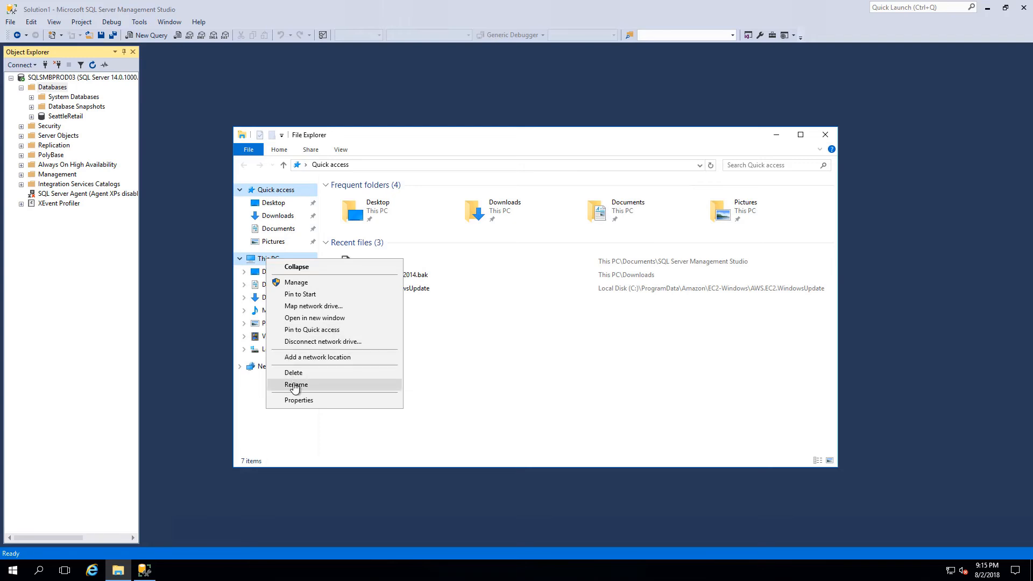
pyautogui.click(302, 307)
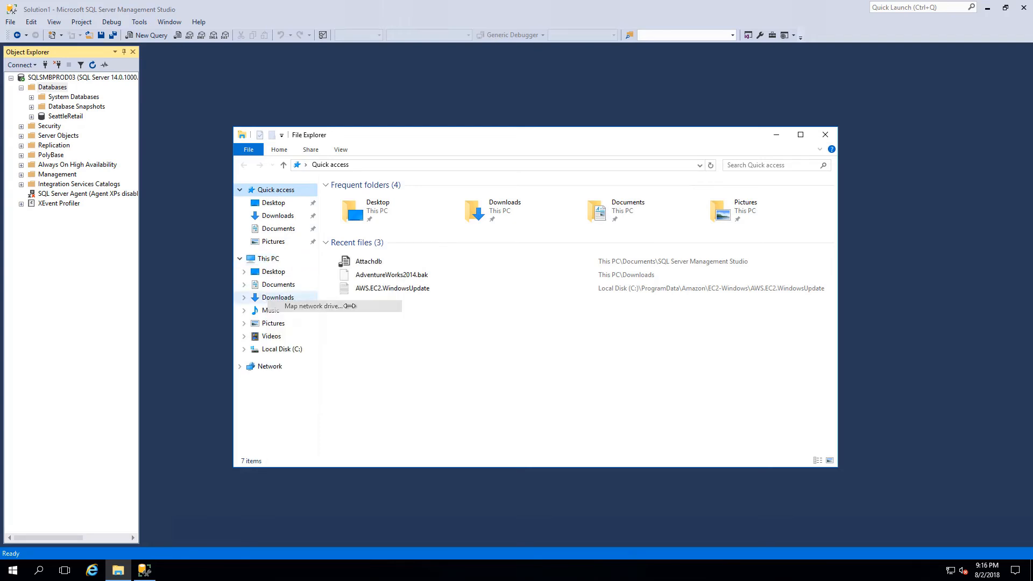
pyautogui.hotkey('ctrl', 'v')
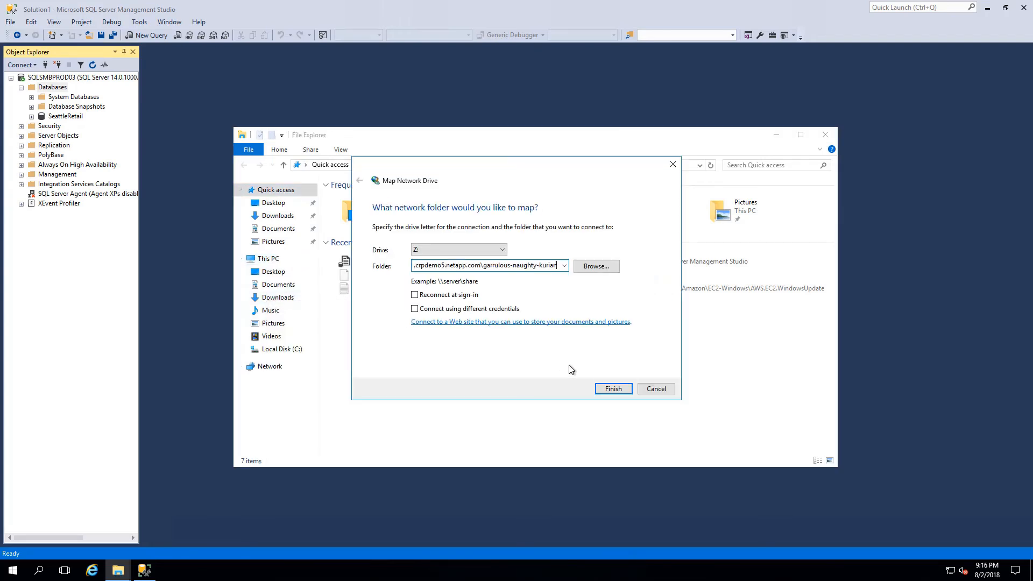
pyautogui.click(613, 389)
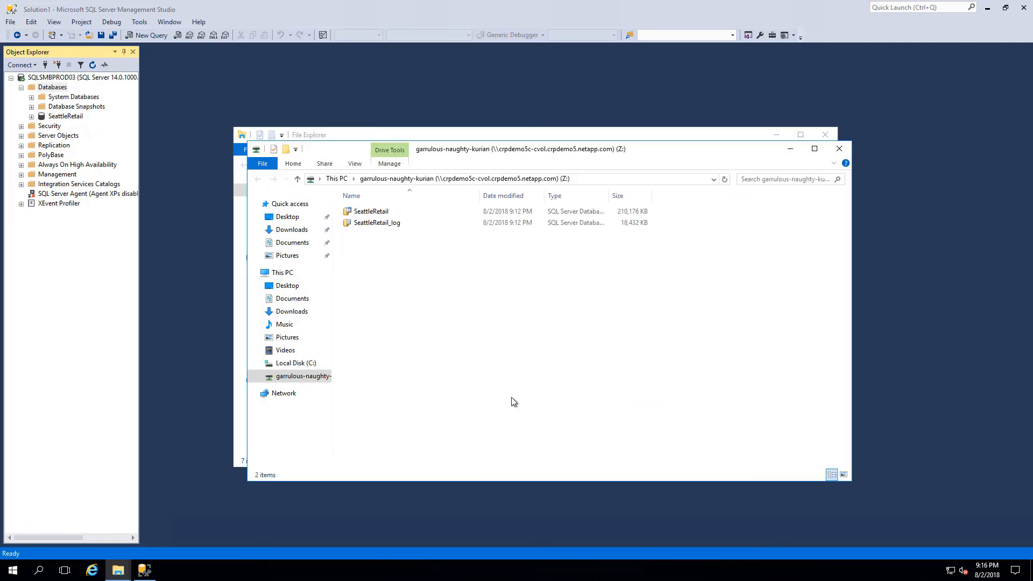
# Step: Examine the security permissions of the mapped clone drive in its properties
pyautogui.rightClick(312, 383)
pyautogui.click(335, 527)
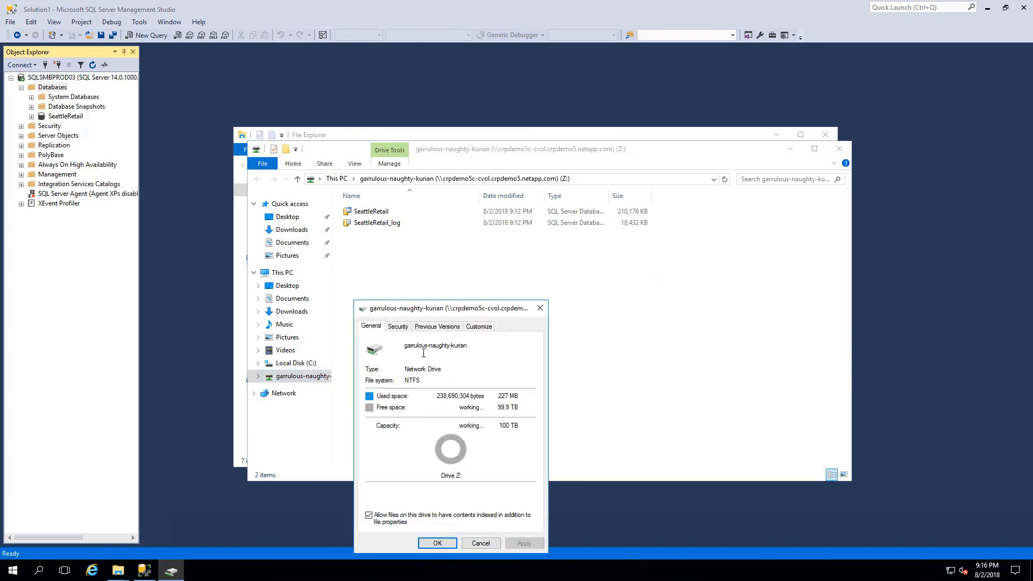
pyautogui.click(398, 326)
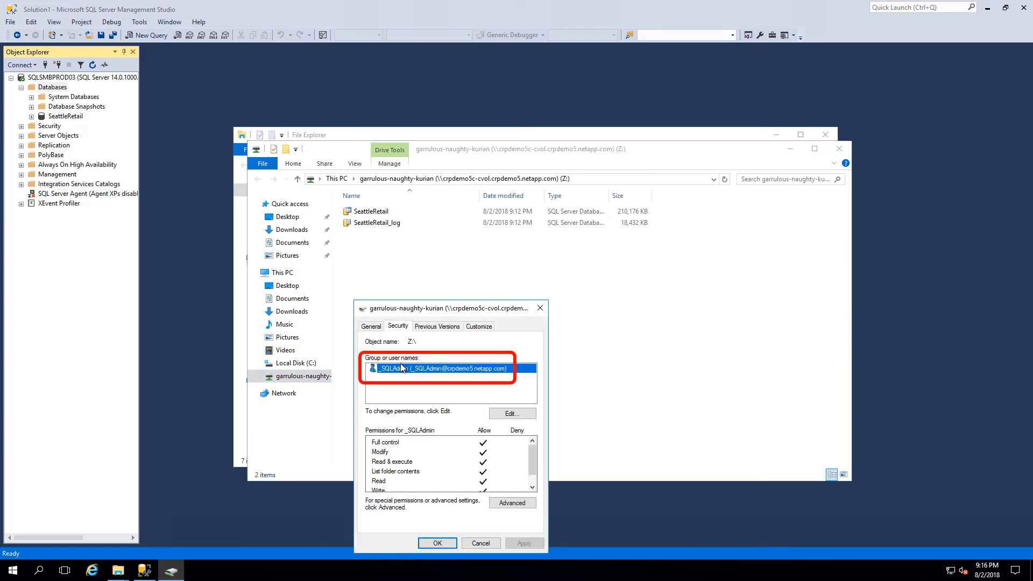
pyautogui.click(437, 543)
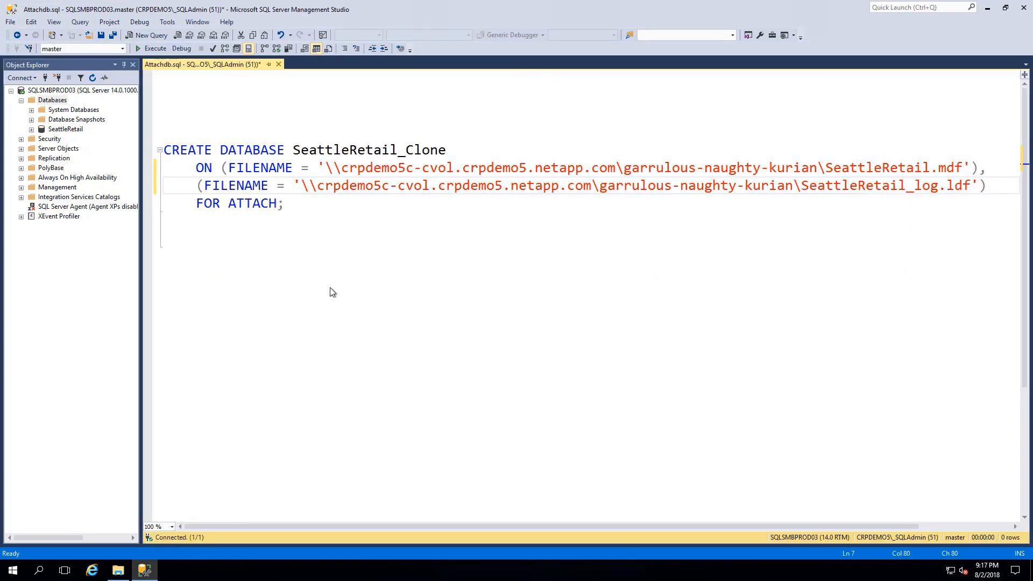
# Step: Run the Attachdb.sql script to attach the cloned database files as SeattleRetail_Clone, and refresh the server's database list
pyautogui.click(331, 288)
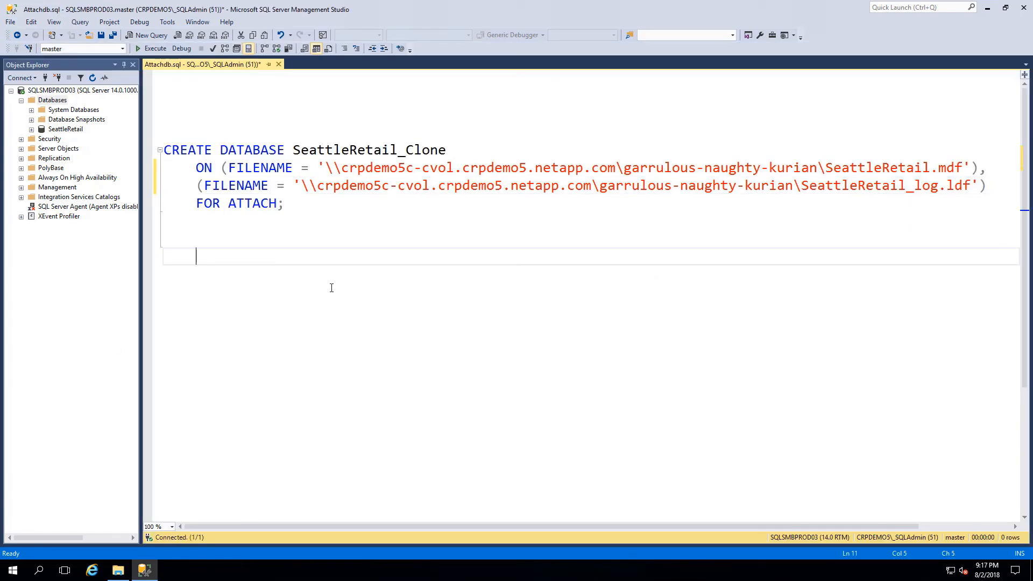
pyautogui.press('F5')
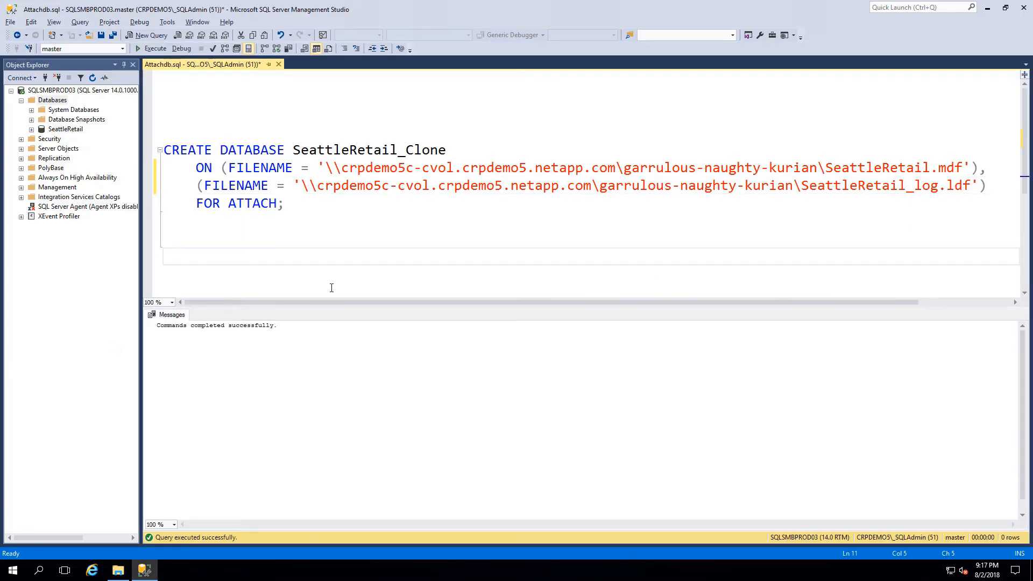
pyautogui.rightClick(59, 102)
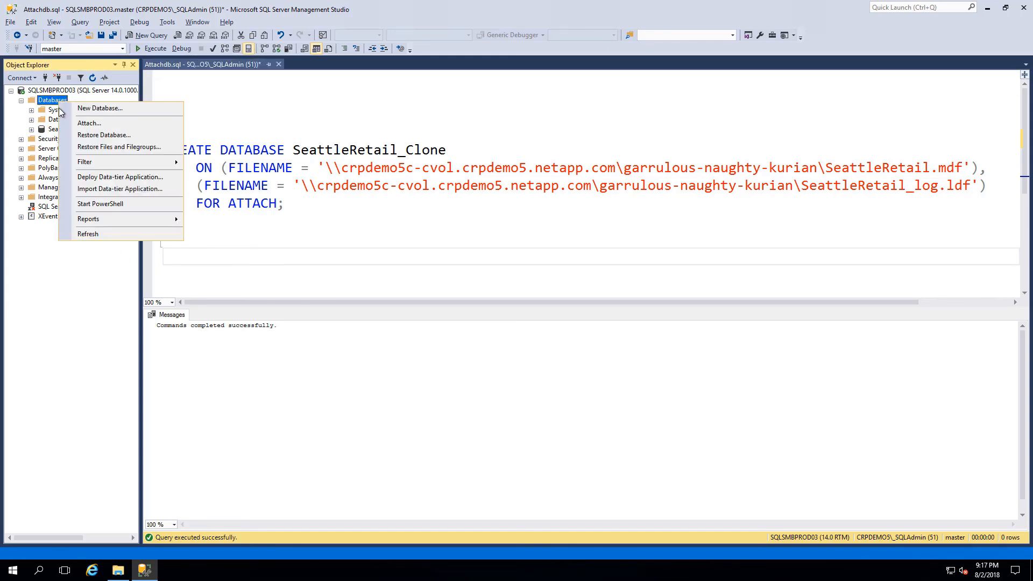
pyautogui.click(101, 234)
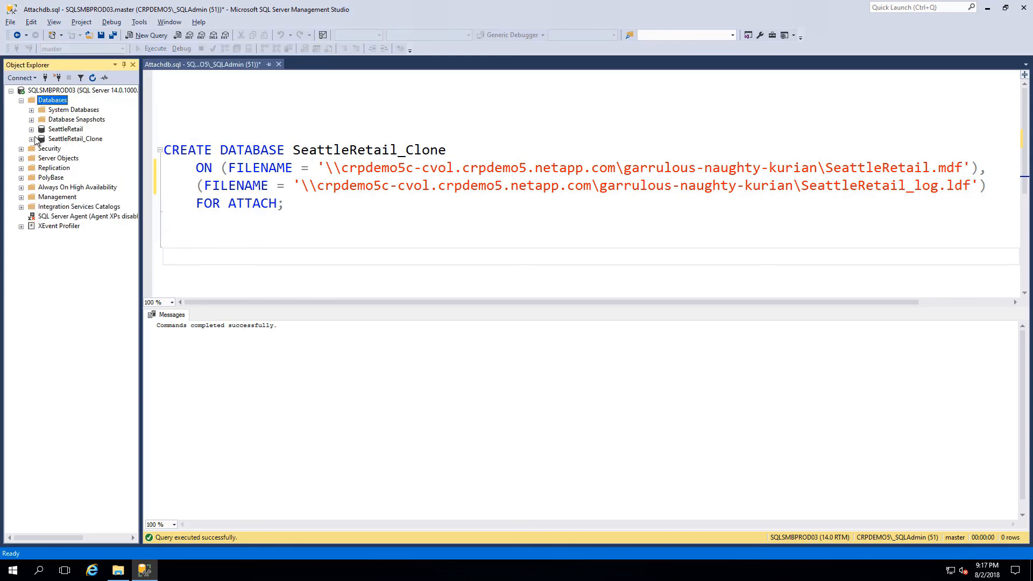
# Step: Expand the SeattleRetail and SeattleRetail_Clone databases and check SeattleRetail's tables for dbo.ErrorLog
pyautogui.click(31, 139)
pyautogui.click(31, 129)
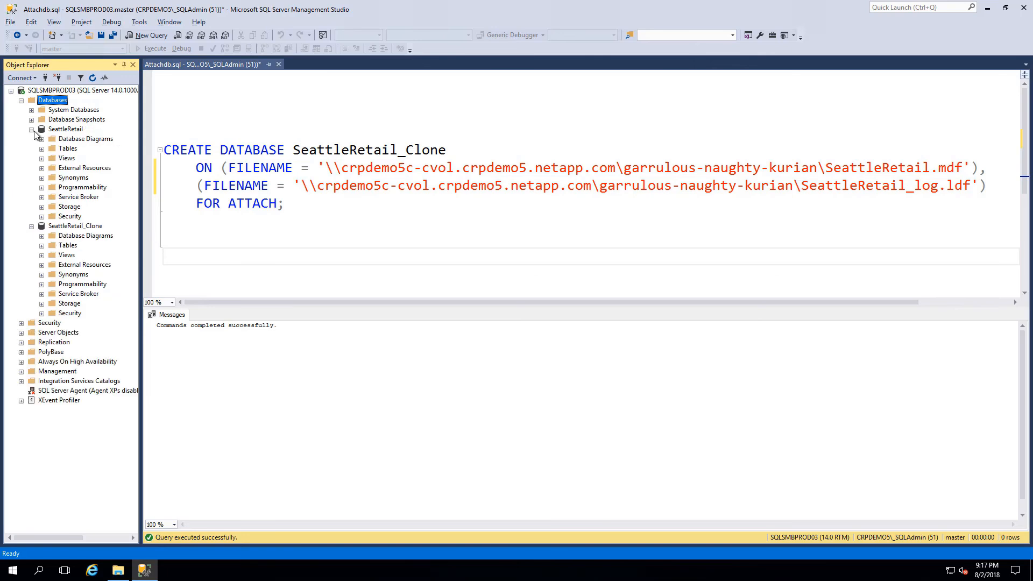
pyautogui.click(41, 148)
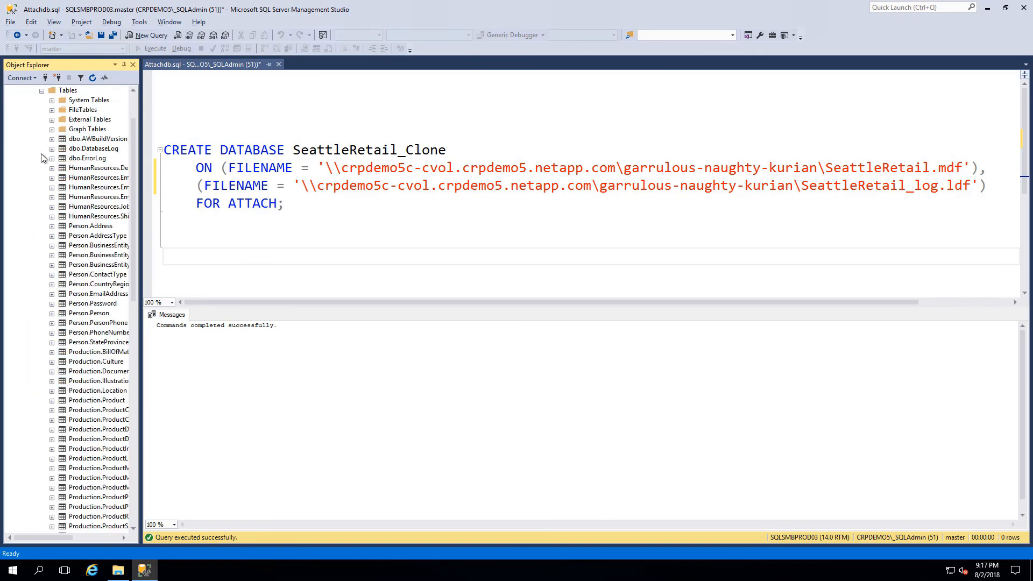
pyautogui.click(81, 159)
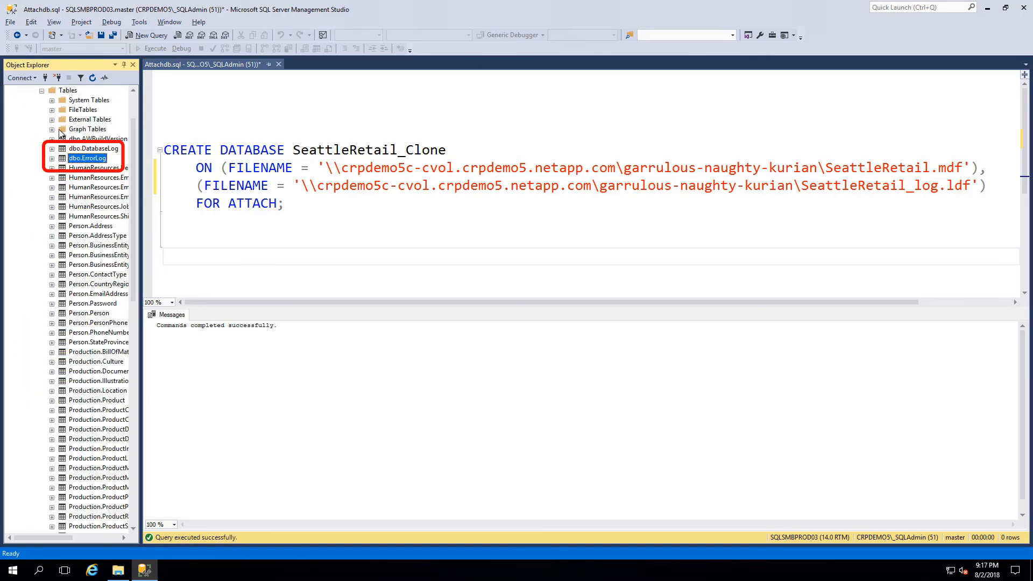
pyautogui.click(41, 90)
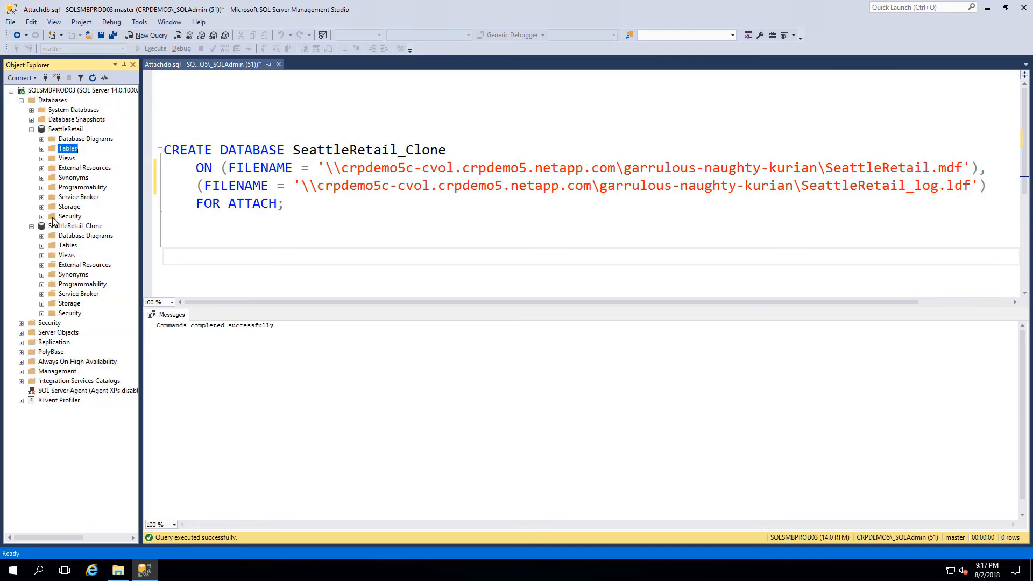
# Step: Delete the dbo.ErrorLog table from the SeattleRetail_Clone database
pyautogui.click(42, 246)
pyautogui.rightClick(88, 158)
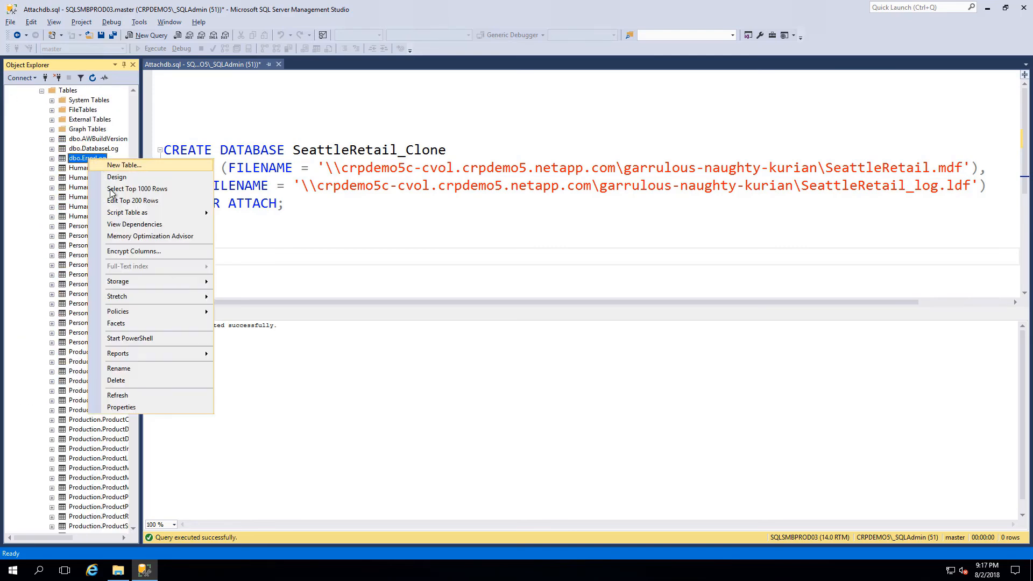
pyautogui.click(116, 381)
pyautogui.click(625, 434)
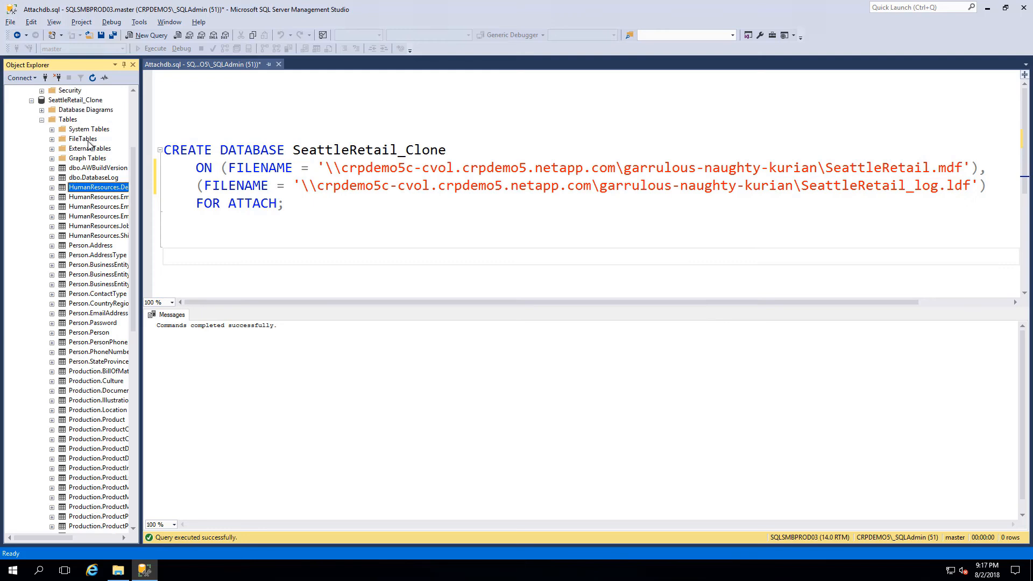
pyautogui.scroll(5, 89, 144)
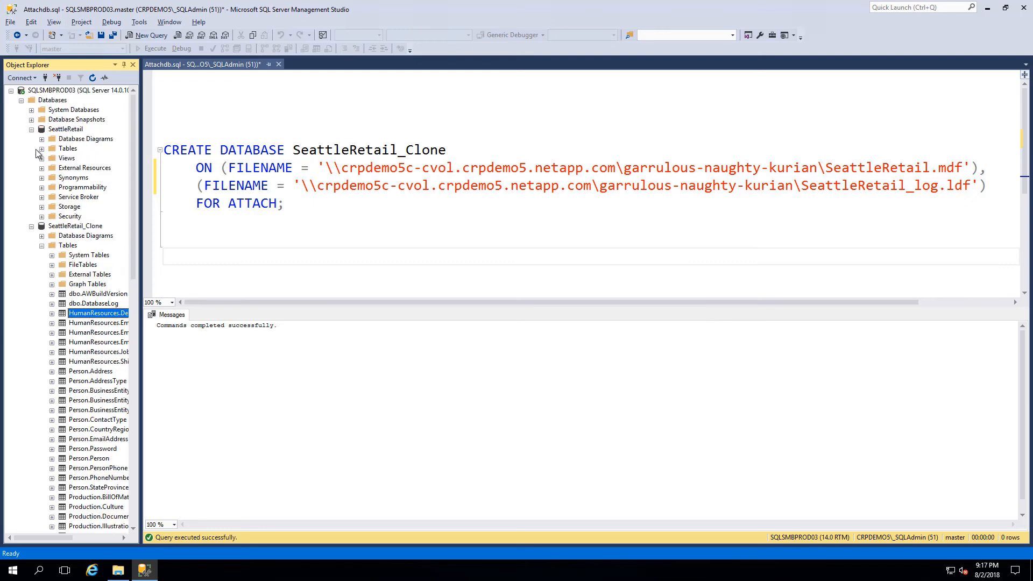
pyautogui.scroll(-5, 43, 154)
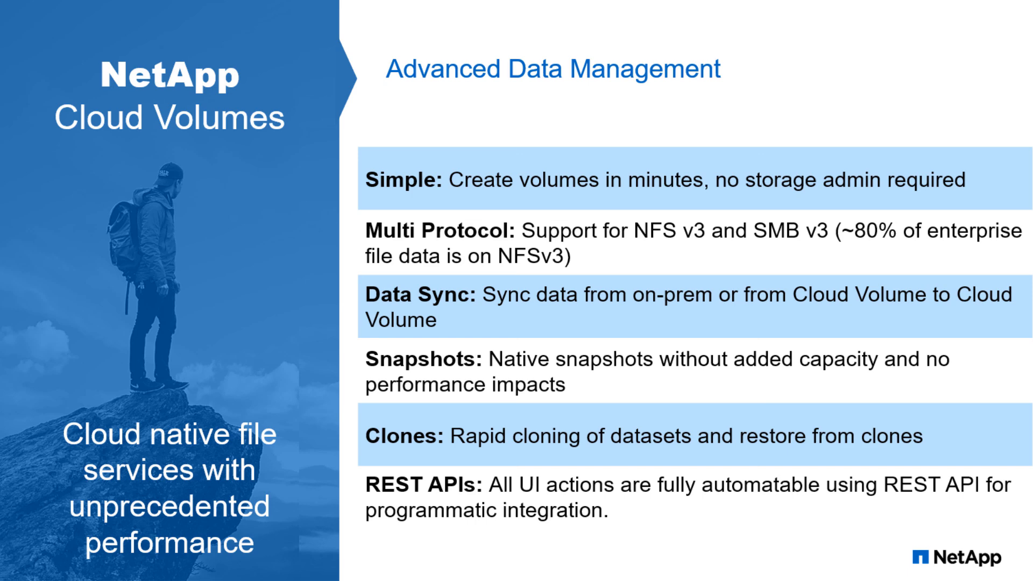
pyautogui.press('Right')
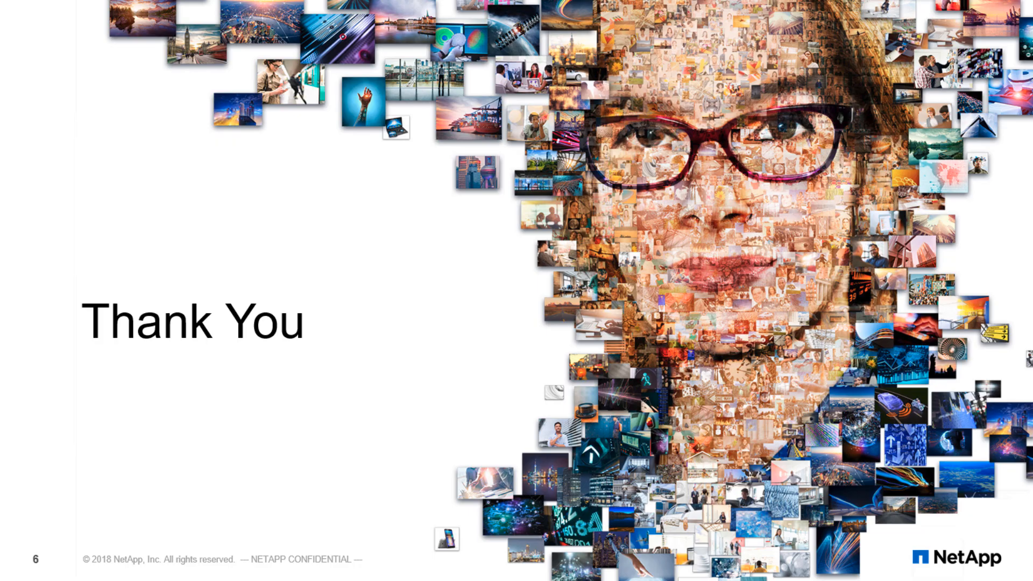